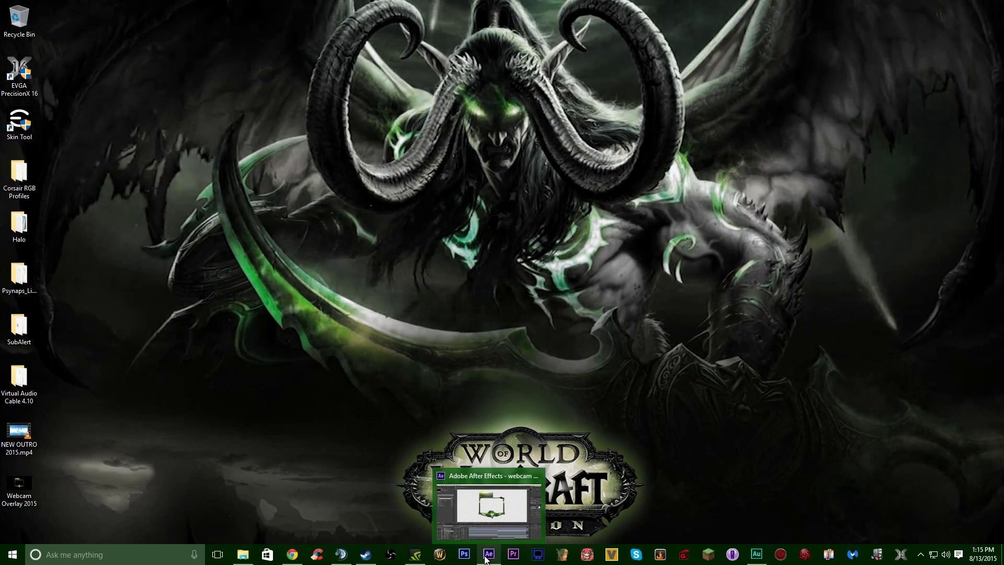
Return to After Effects, view 2015.png alone, then reopen the 2015 composition with its green-fire frame.
left_click(487, 558)
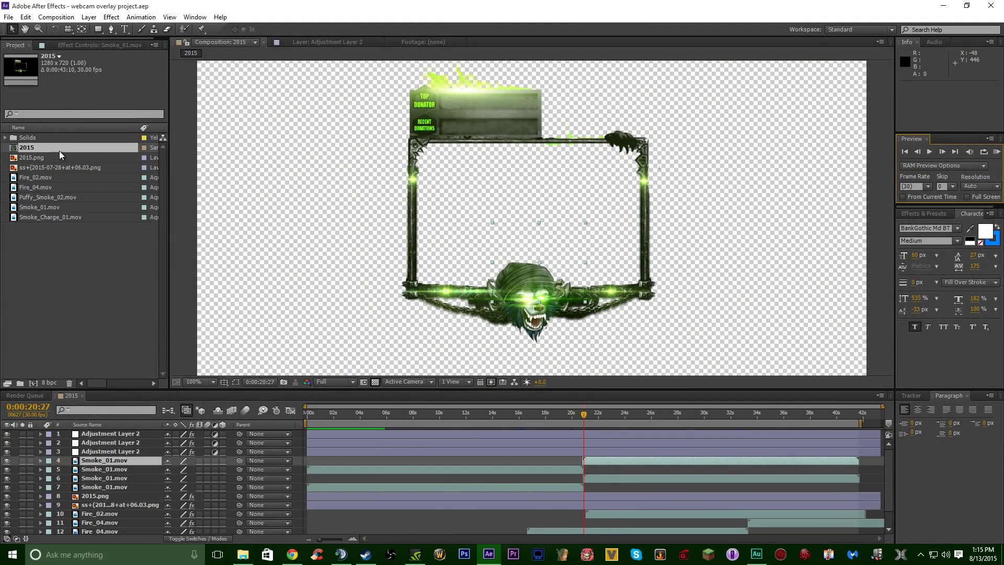
double_click(40, 157)
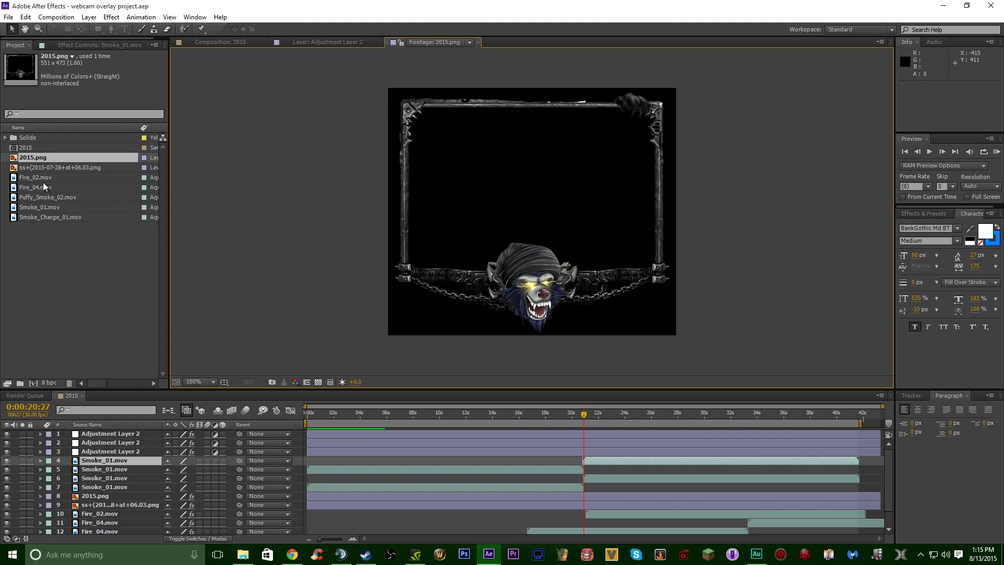
double_click(32, 147)
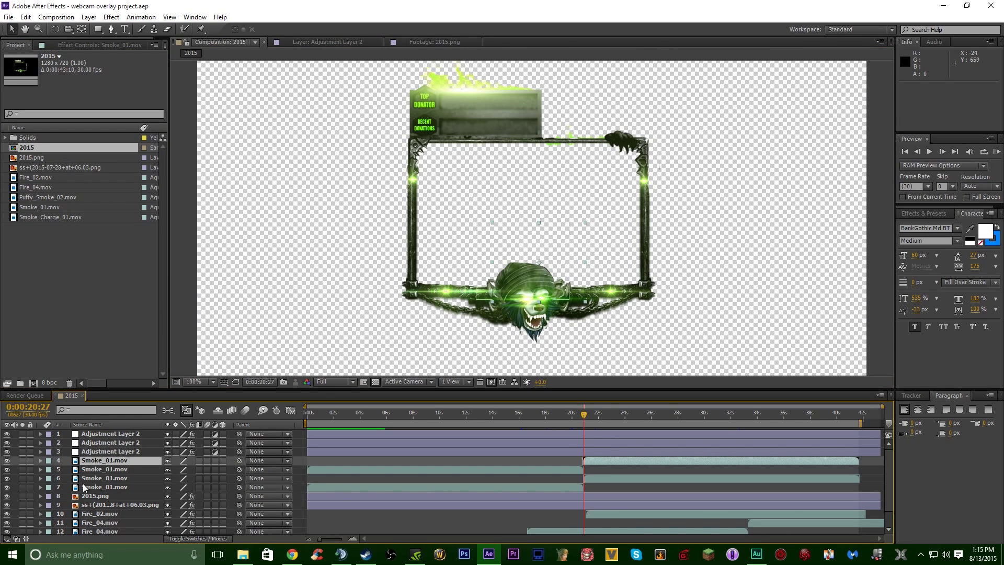
scroll(41, 492, "down", 1)
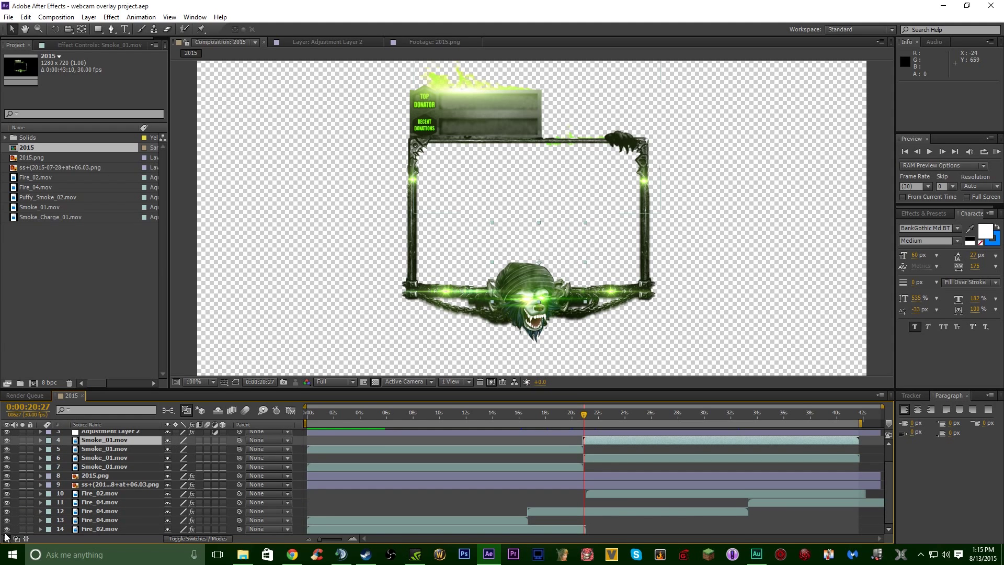
Hide the fire, smoke and adjustment layers, leaving only the bare 2015.png frame in the composition.
left_click_drag(7, 531, 13, 456)
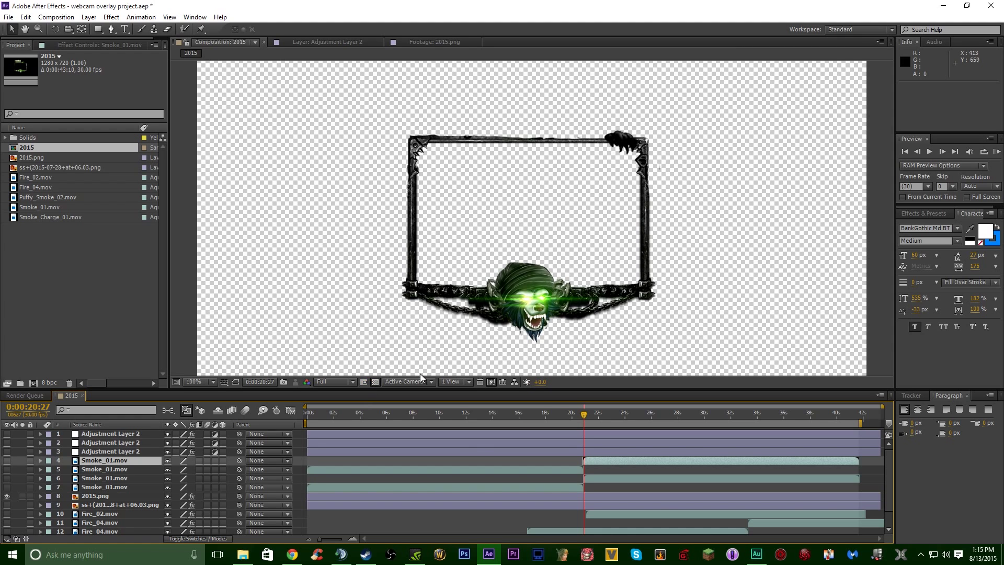
double_click(92, 497)
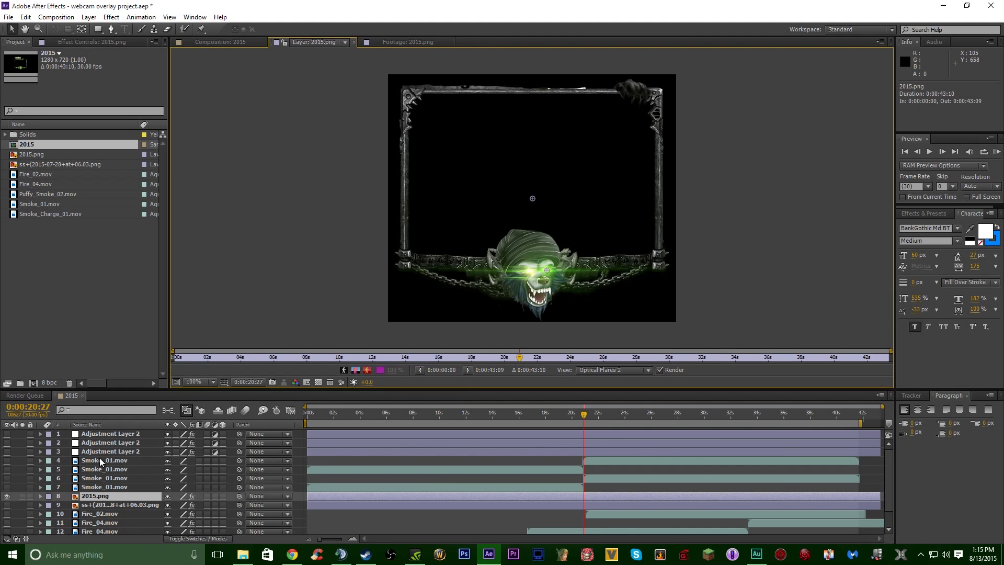
left_click(239, 46)
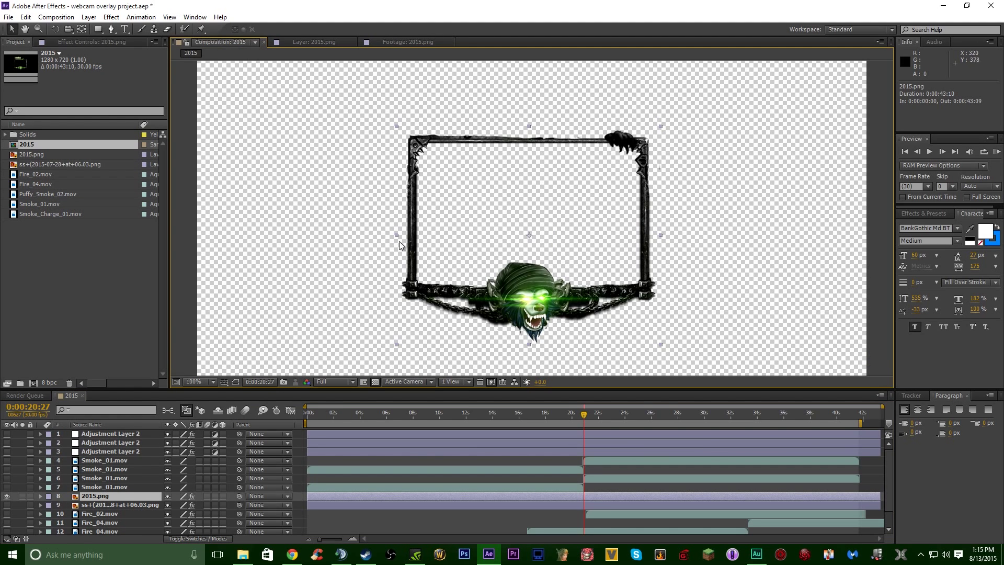
Show the 2015.png effect controls and turn off the Optical Flares 2 eye glow.
left_click(92, 42)
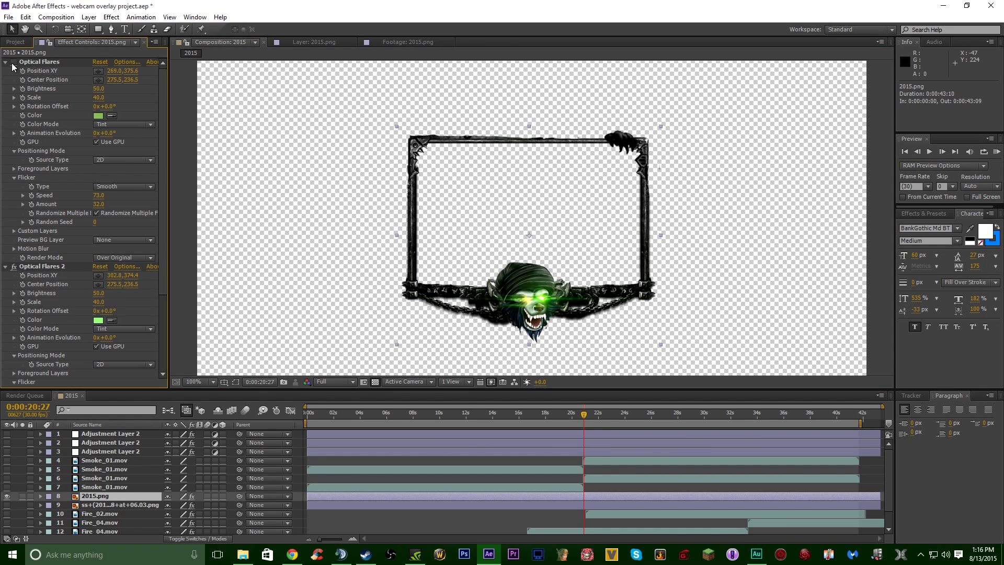
scroll(12, 196, "down", 3)
scroll(15, 274, "down", 1)
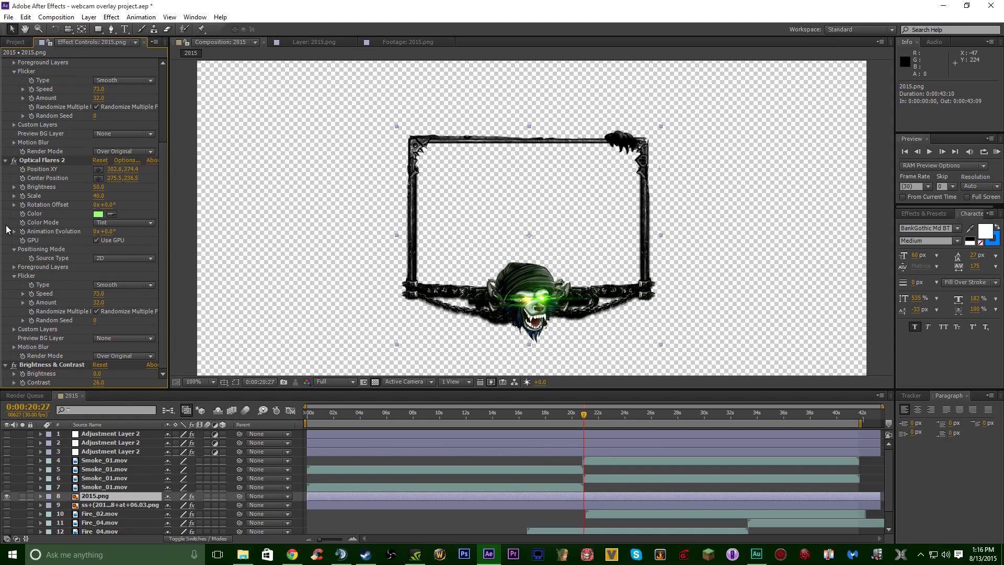
left_click(13, 160)
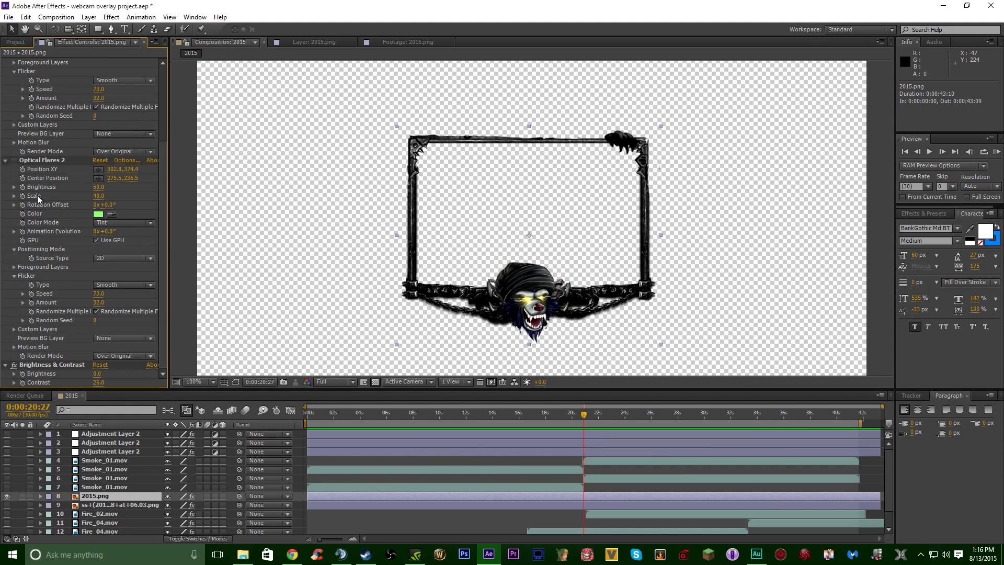
left_click(43, 160)
scroll(36, 154, "up", 3)
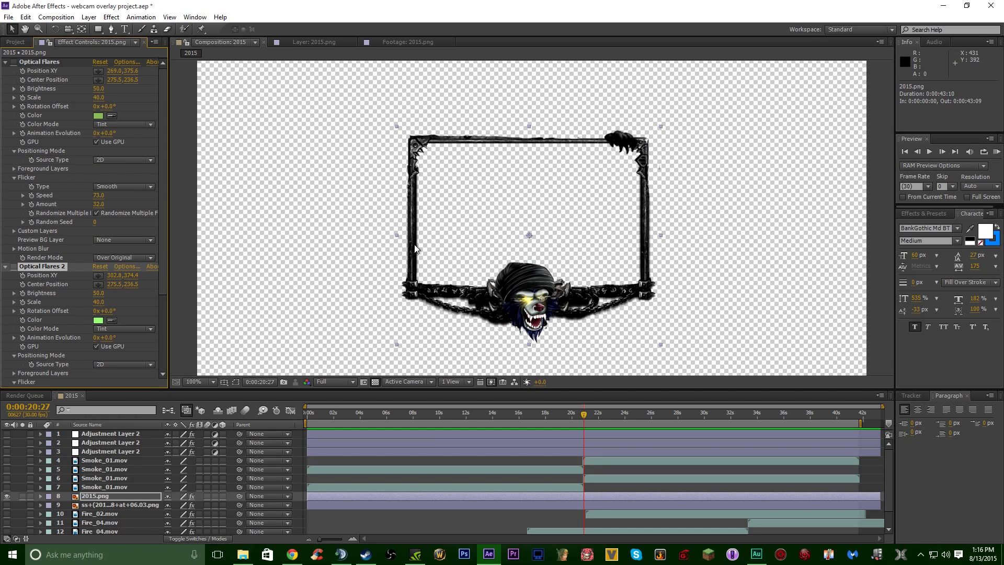
Compare the frame against black and the transparency checkerboard.
left_click(374, 384)
left_click(374, 384)
left_click(375, 384)
left_click(376, 385)
left_click(375, 385)
left_click(375, 384)
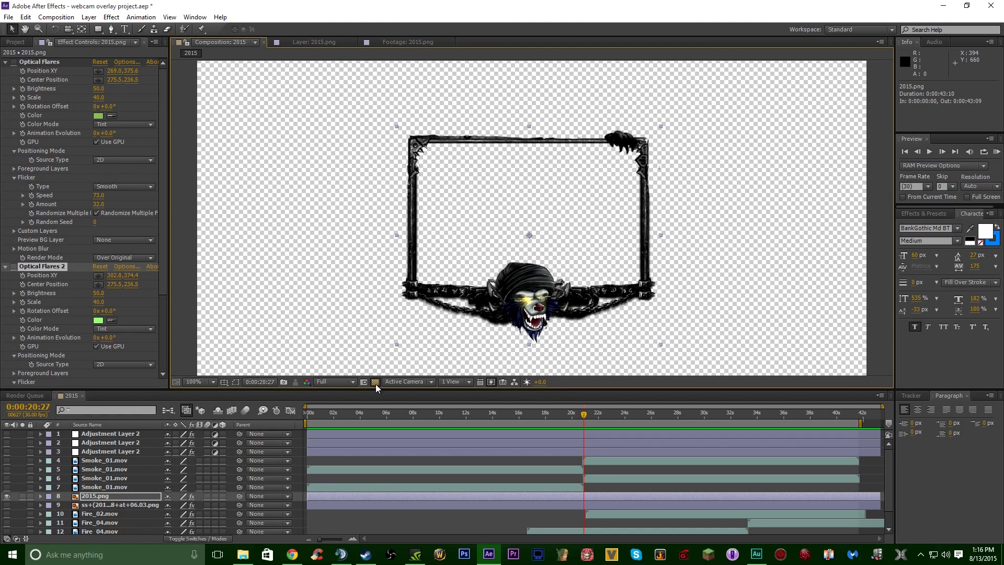
left_click(375, 381)
left_click(374, 382)
Re-enable Optical Flares 2 and RAM-preview the flickering green eye glow.
left_click(26, 62)
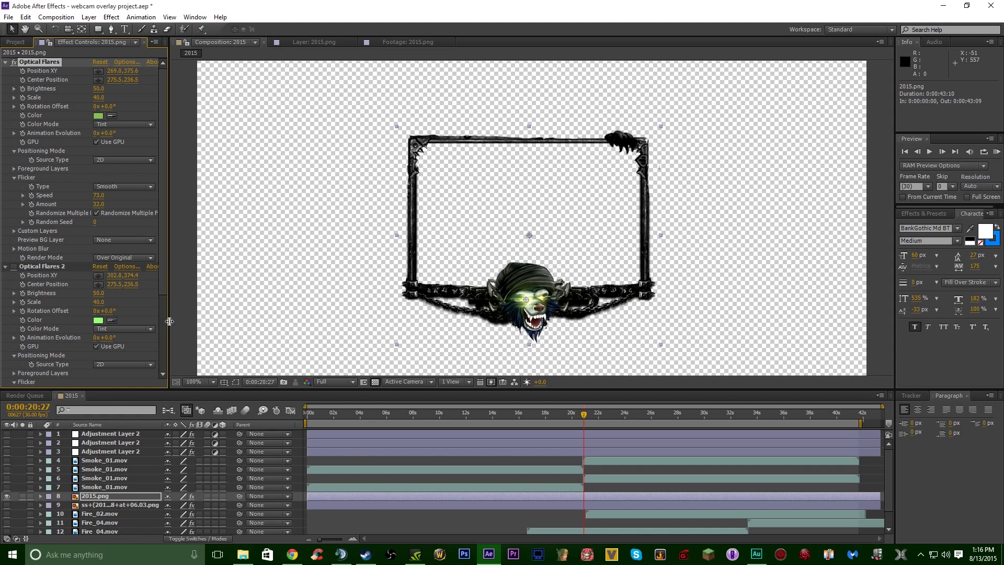
left_click(14, 267)
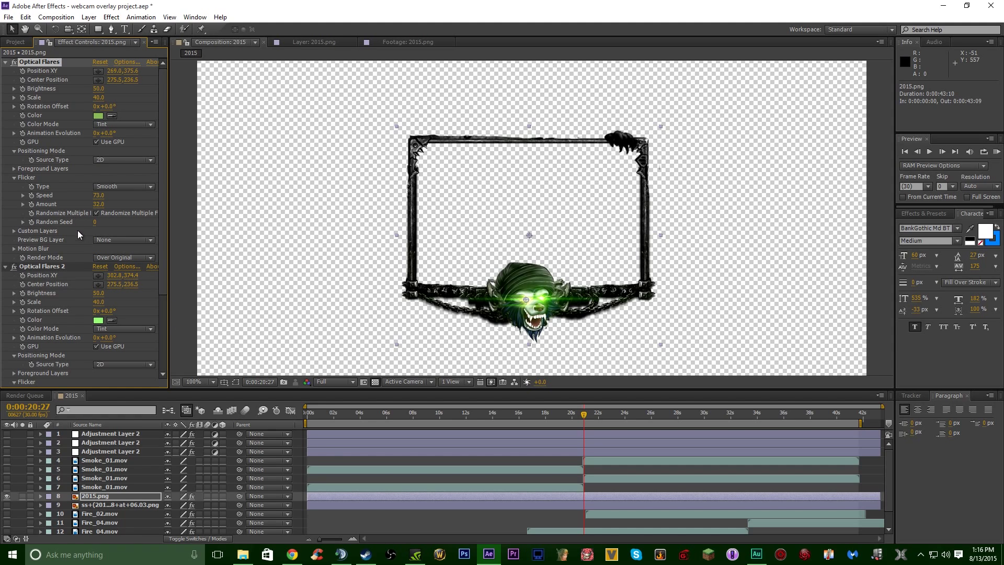
left_click(997, 152)
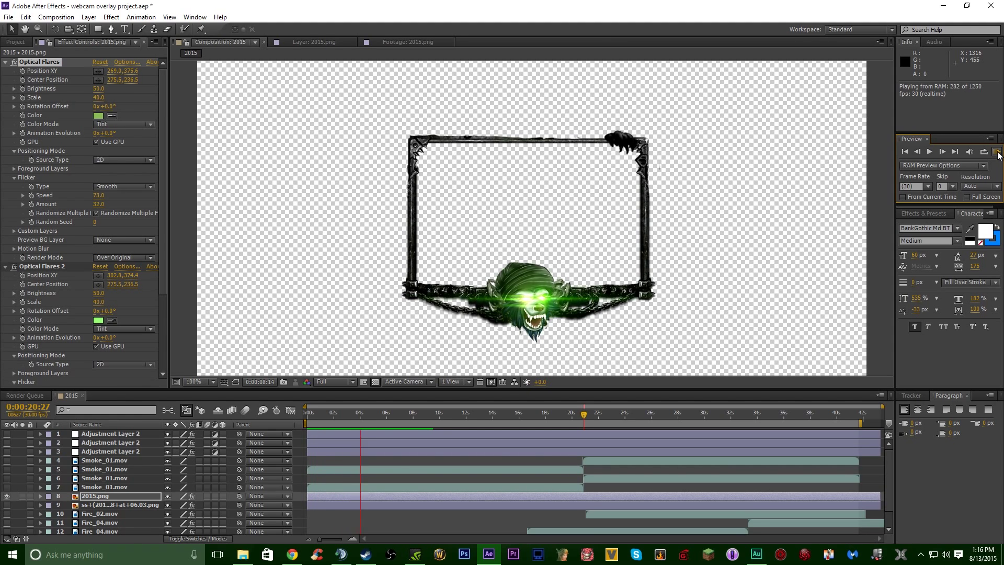
Turn smoke layers 4, 5 and 7 back on and RAM-preview the frame with smoke.
left_click(998, 153)
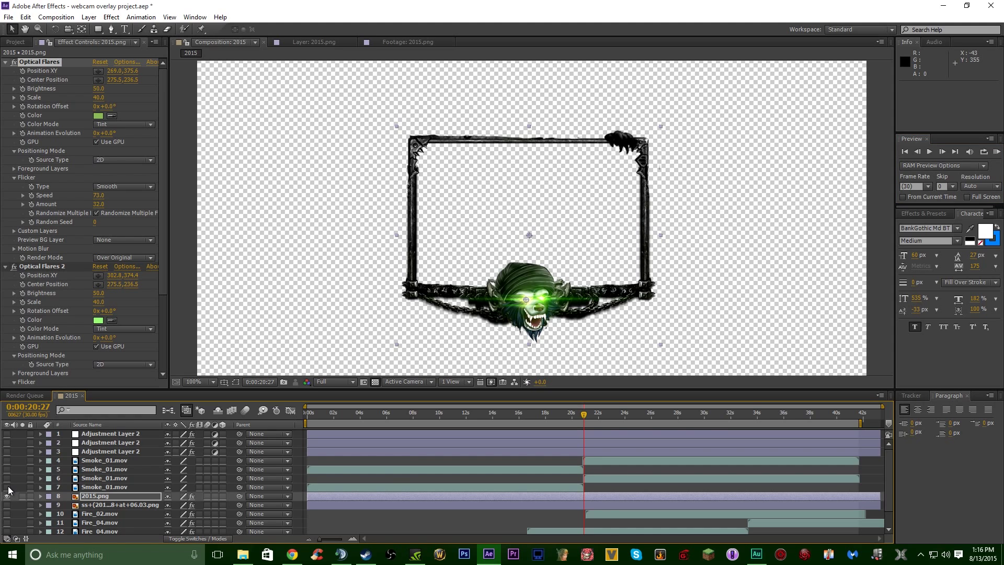
left_click_drag(7, 484, 7, 460)
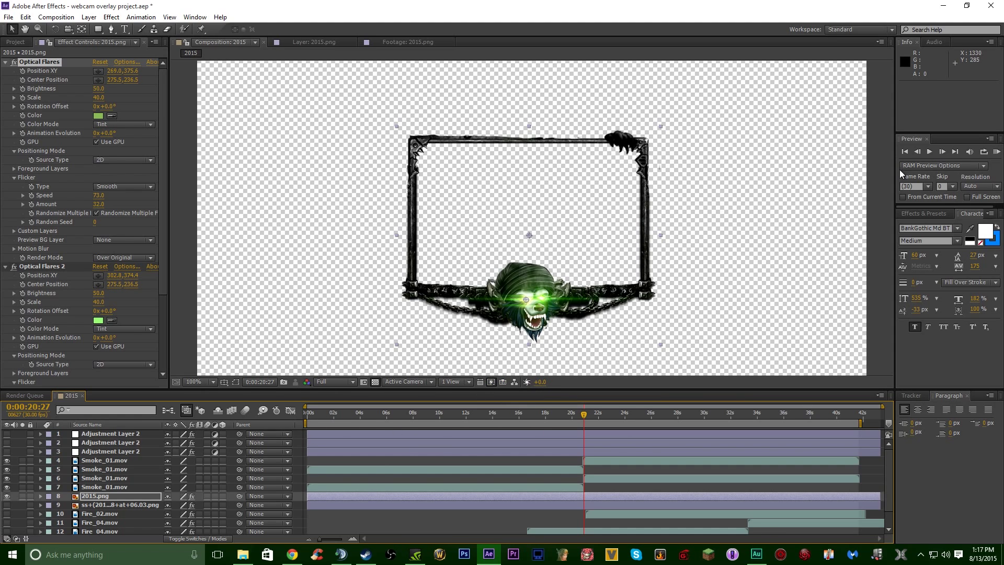
left_click(997, 152)
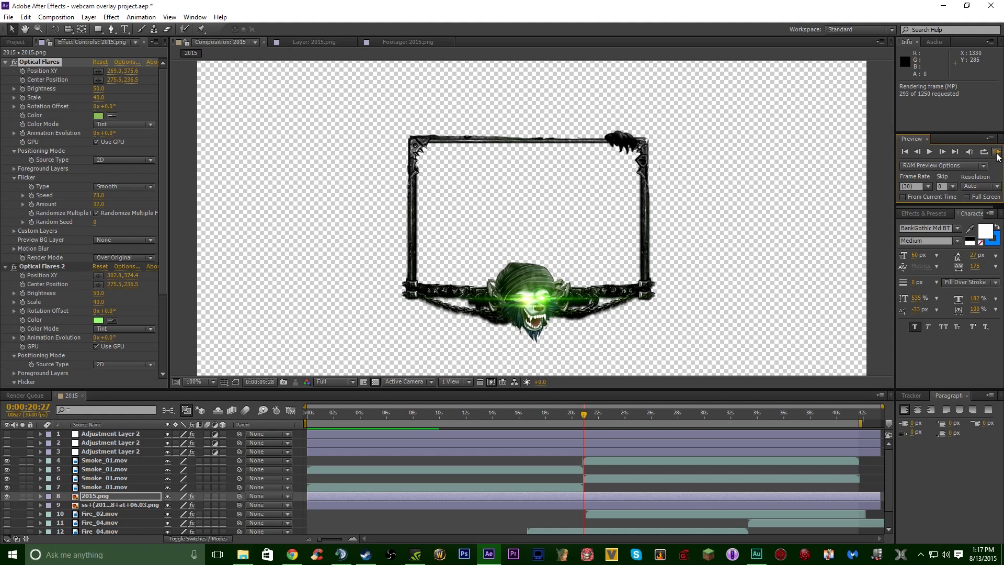
left_click(542, 283)
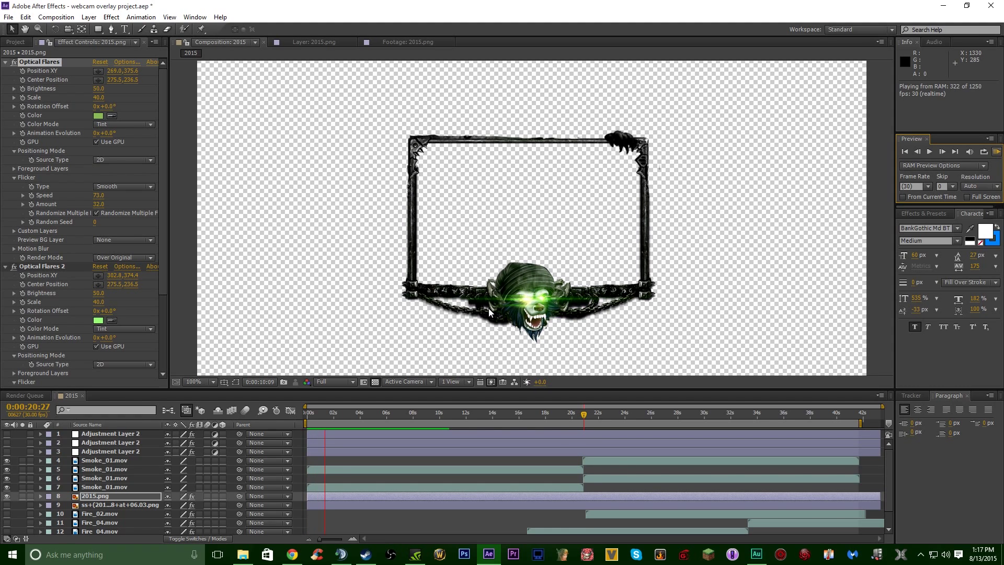
Preview the Smoke_01.mov layer alone against black and checkerboard, then reopen the 2015.png layer.
double_click(94, 496)
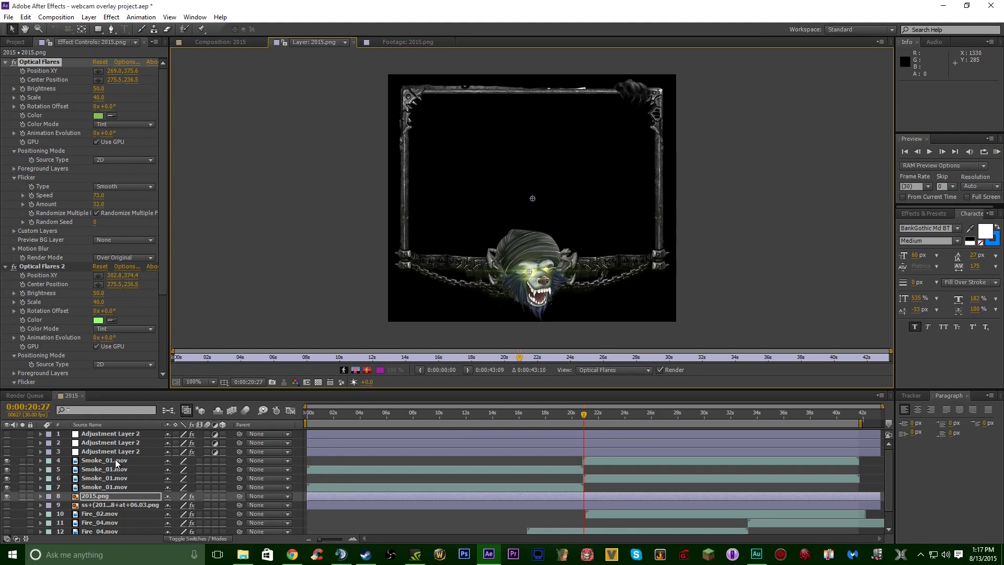
double_click(115, 460)
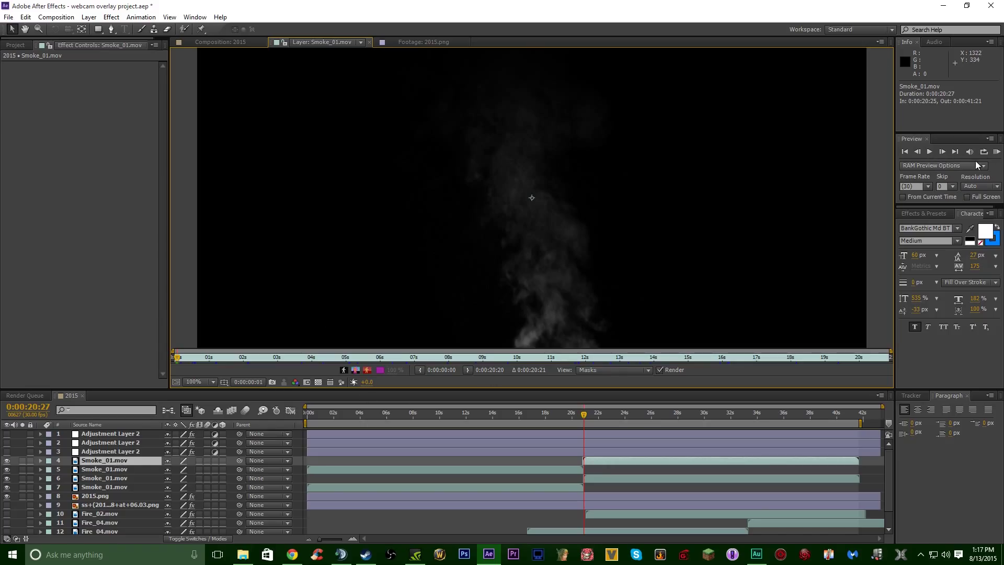
left_click(997, 153)
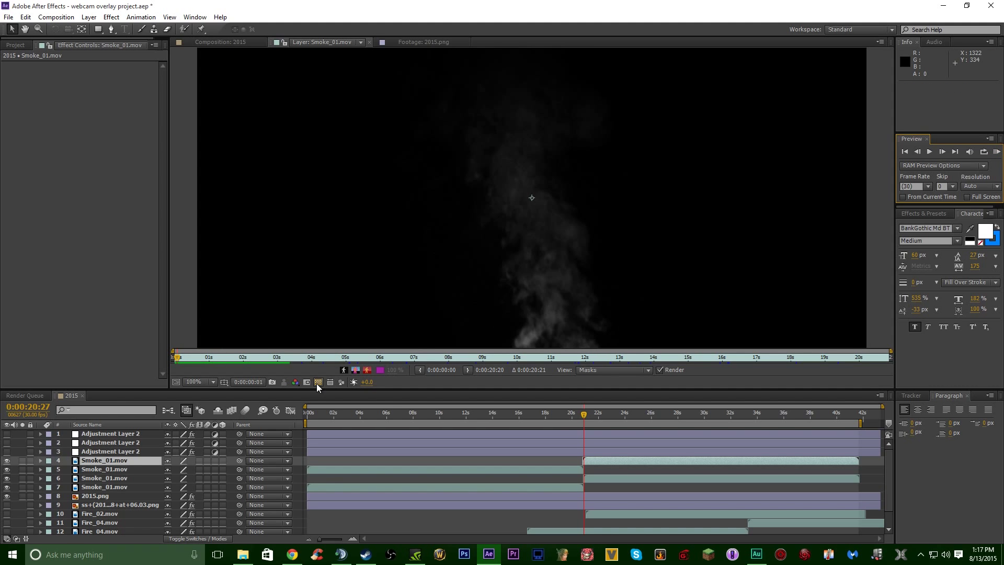
left_click(316, 383)
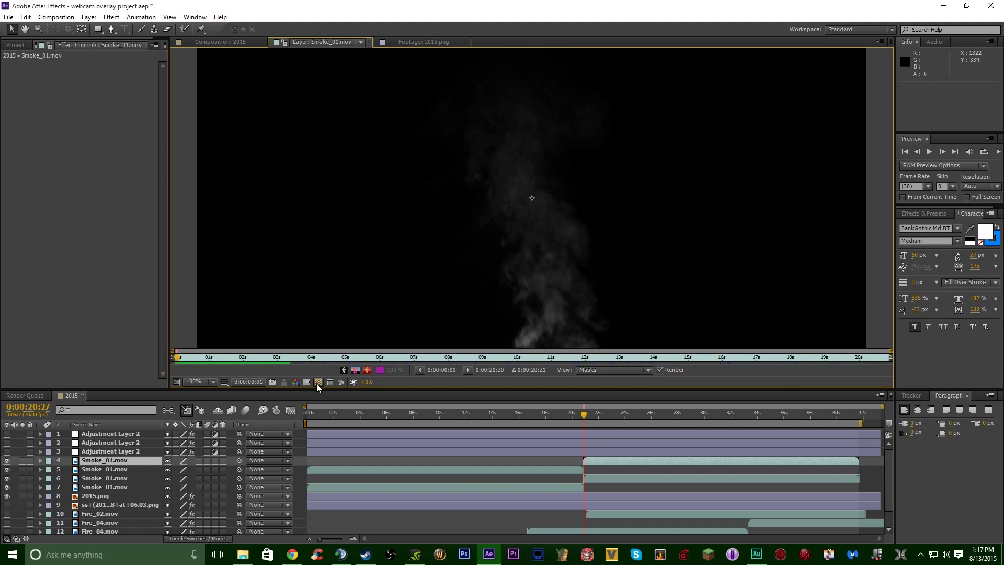
left_click(317, 384)
left_click(317, 384)
left_click(997, 154)
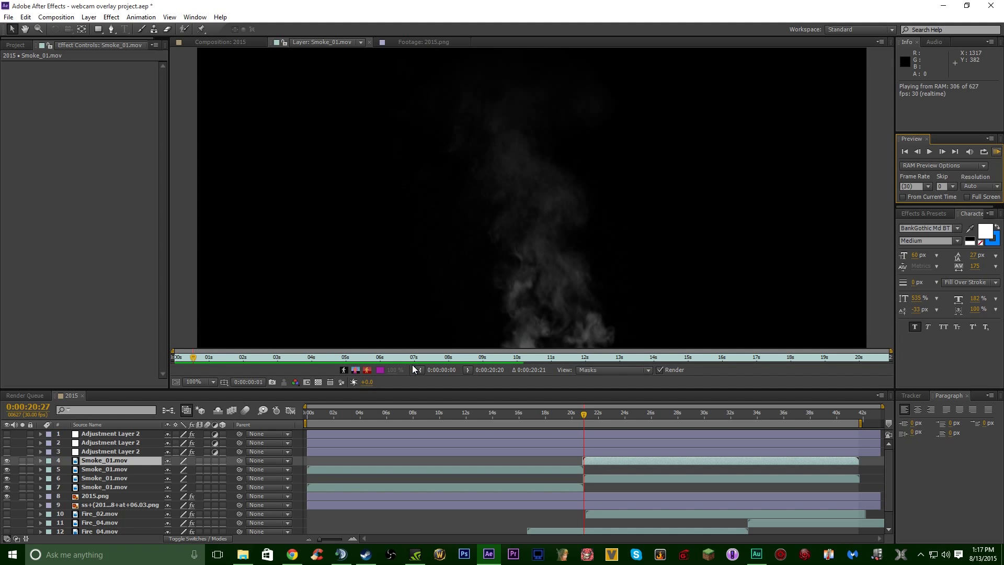
key("space")
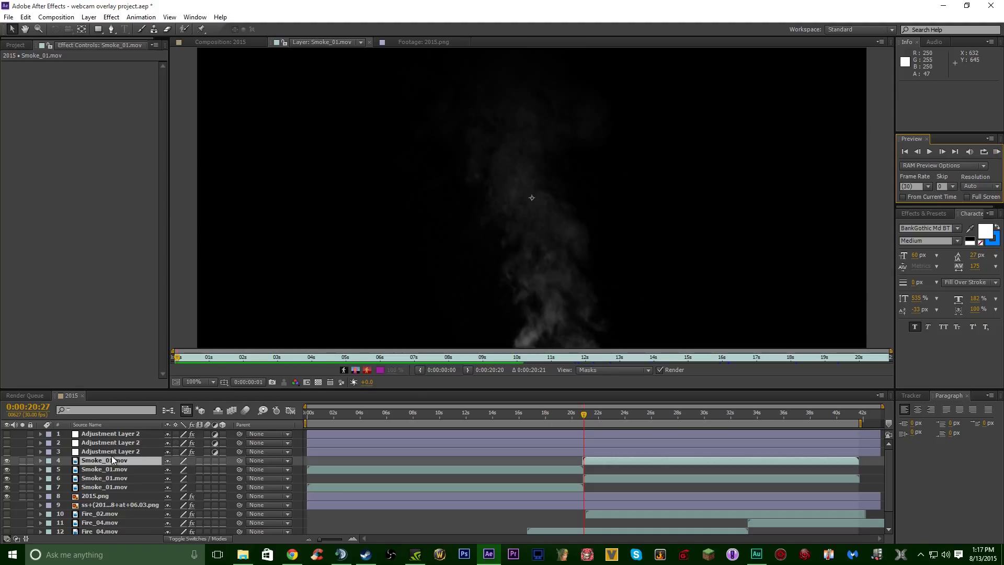
double_click(91, 497)
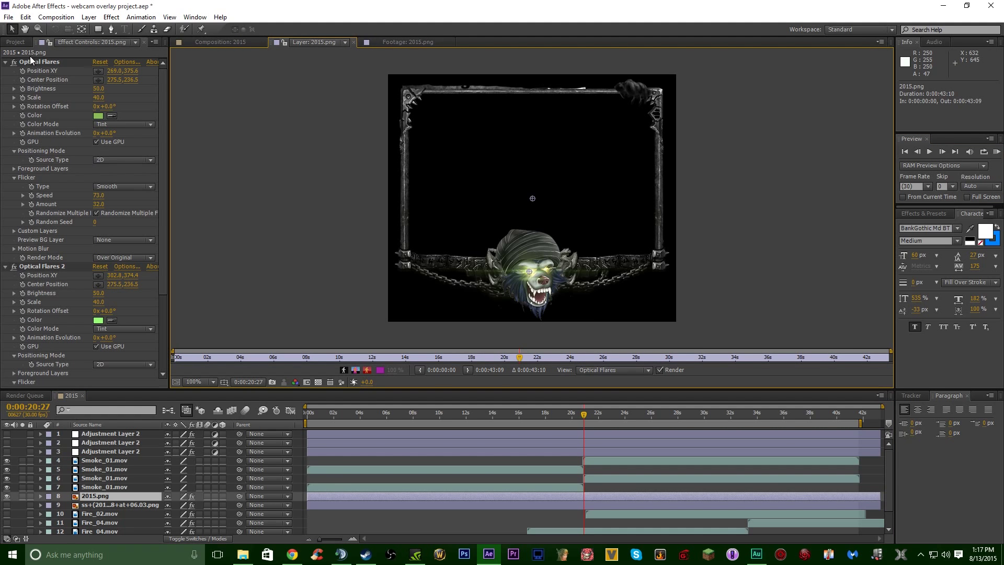
Reopen the 2015 comp and make layer 9, the Top Donator / Recent Donations panel, visible.
left_click(15, 42)
double_click(28, 145)
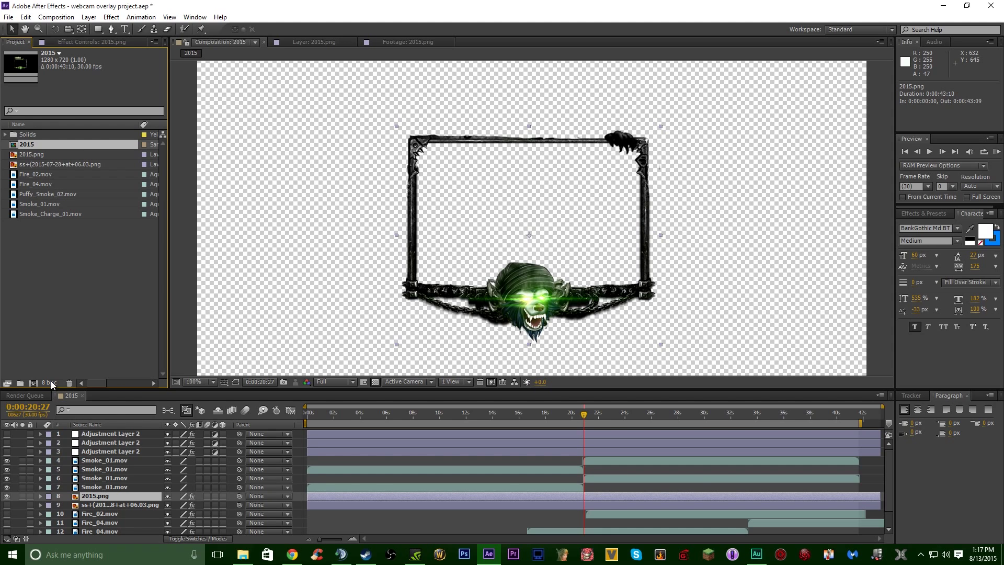
scroll(107, 507, "down", 1)
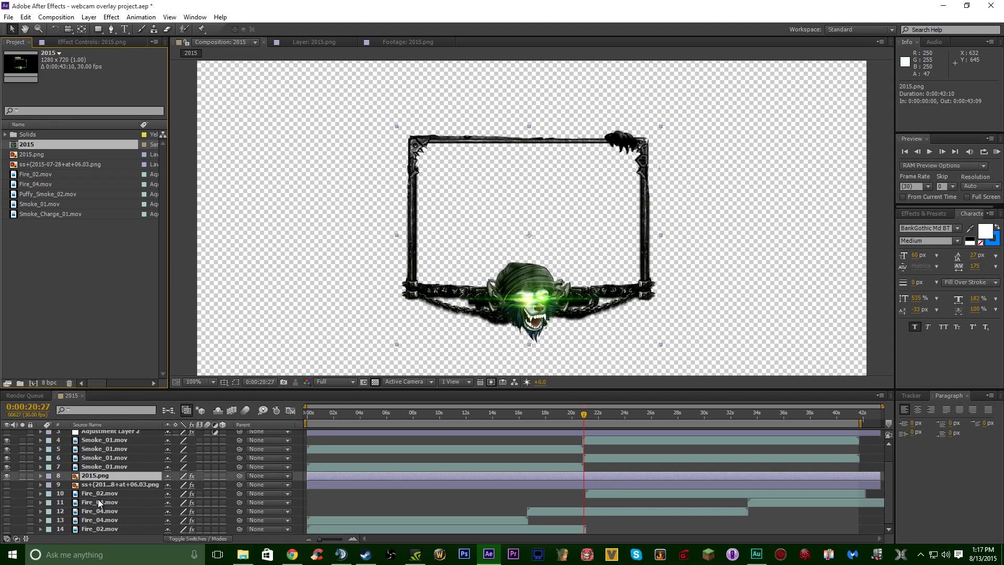
left_click(6, 485)
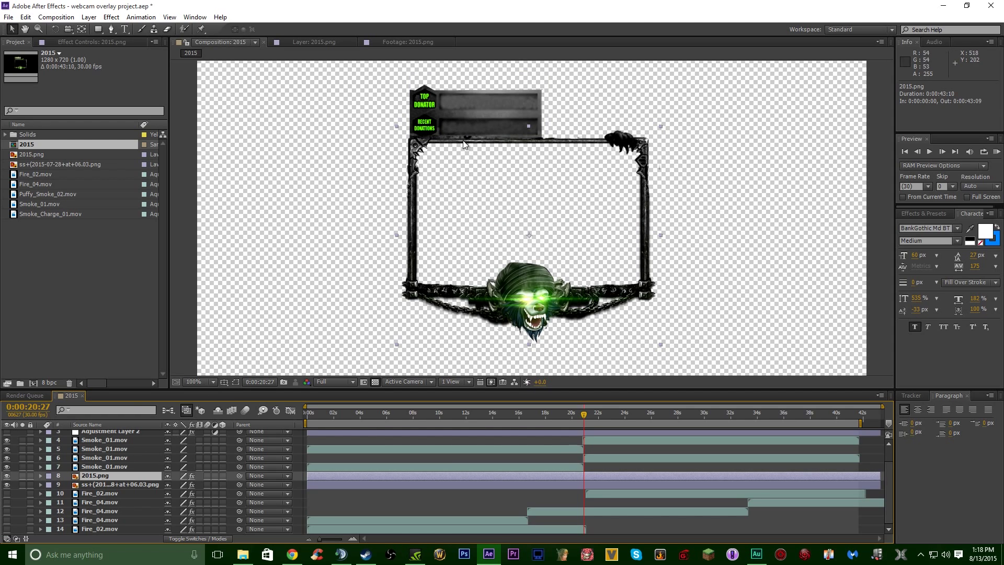
Turn on the Fire_02.mov and Fire_04.mov flame layers (14 and 13) in the 2015 comp.
double_click(86, 494)
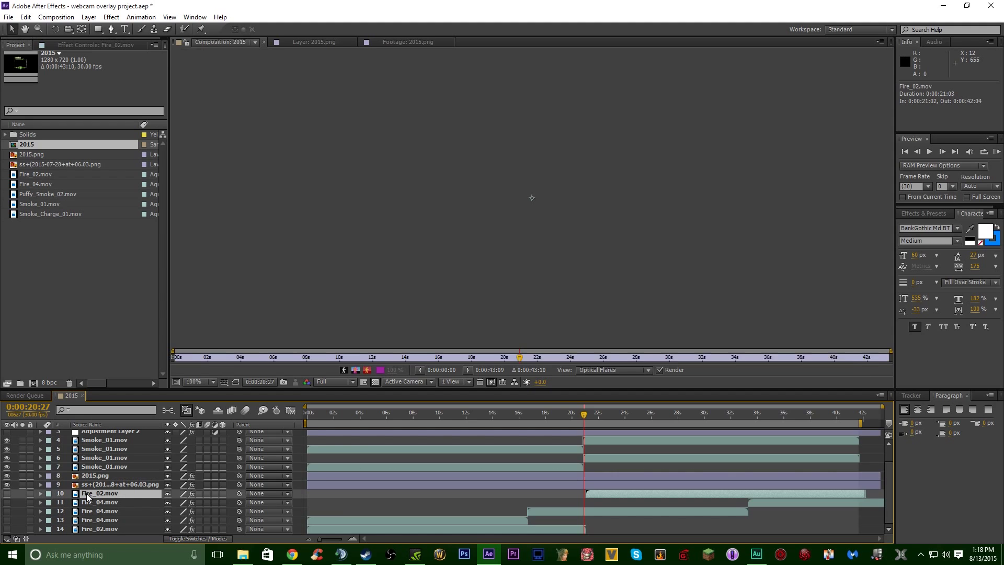
scroll(86, 494, "up", 2)
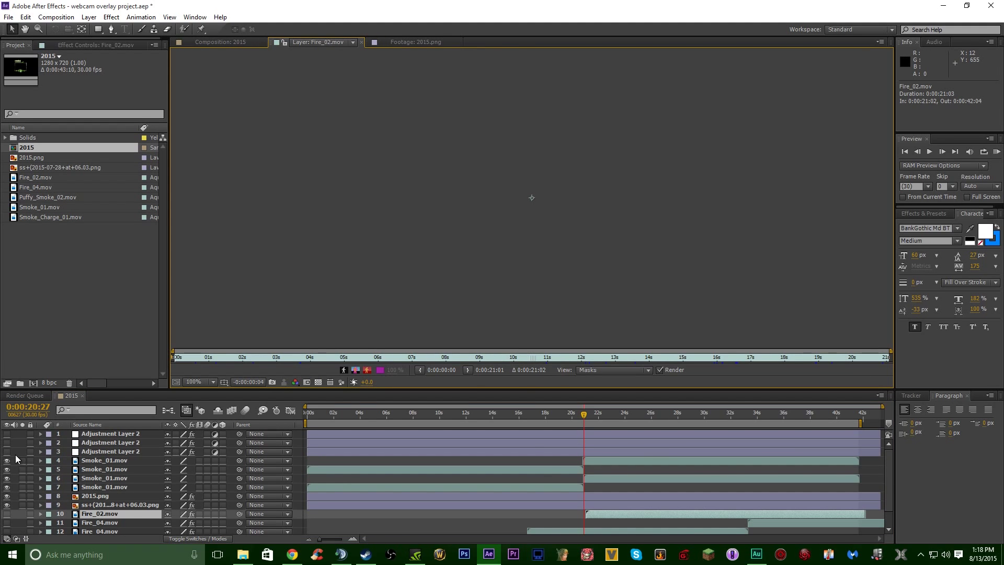
scroll(130, 515, "down", 1)
left_click(9, 529)
left_click(237, 44)
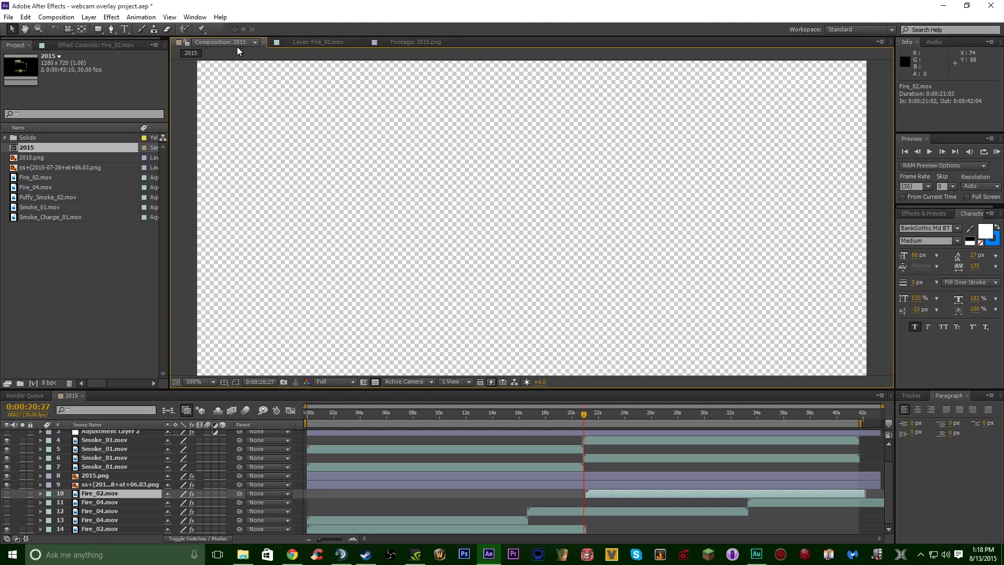
left_click(6, 521)
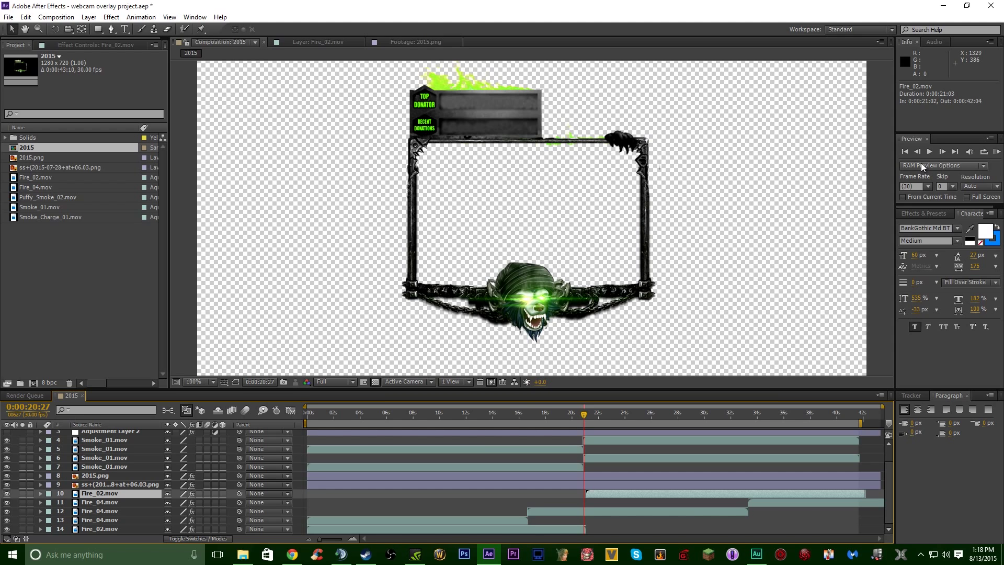
RAM-preview the flame-lit overlay, stop it, and open layer 11 Fire_04.mov alone.
left_click(997, 157)
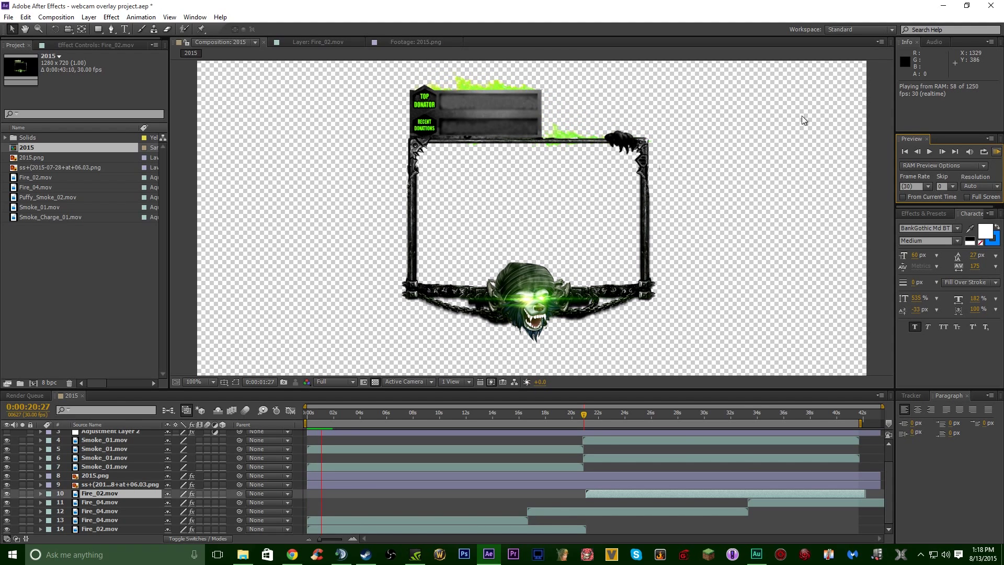
key("space")
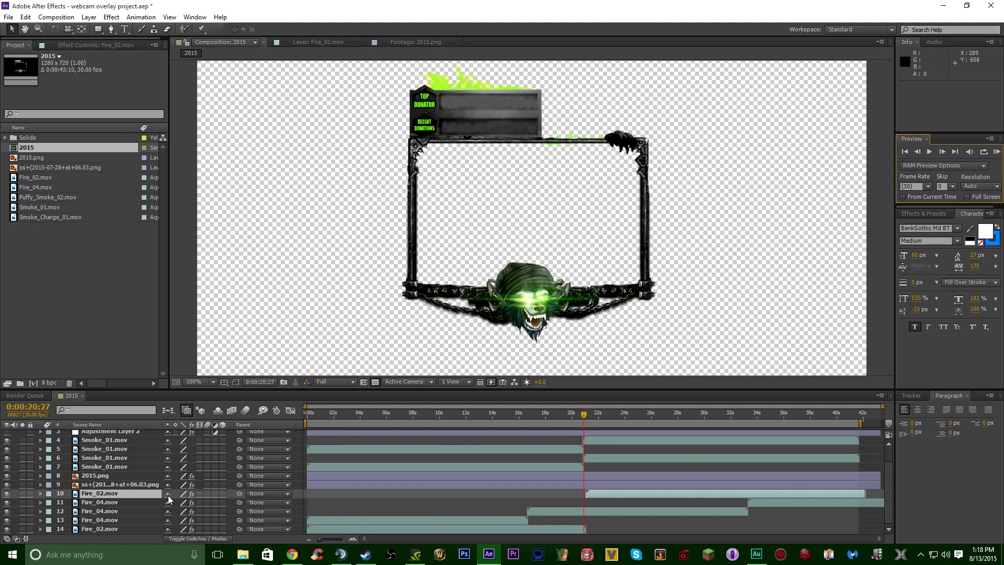
double_click(108, 503)
Open layer 14 Fire_02.mov by itself and partially preview its orange flames on black.
left_click(408, 43)
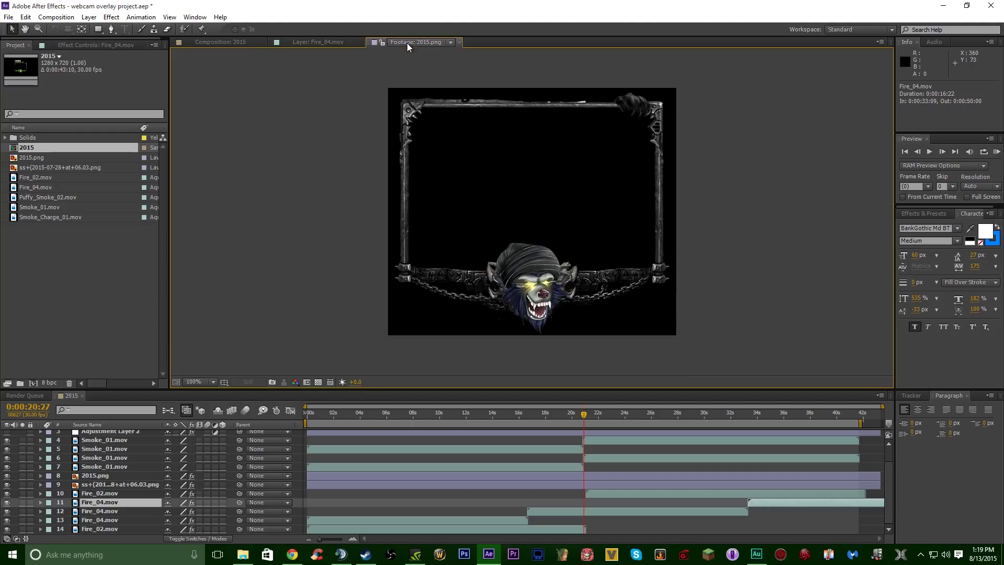
left_click(320, 43)
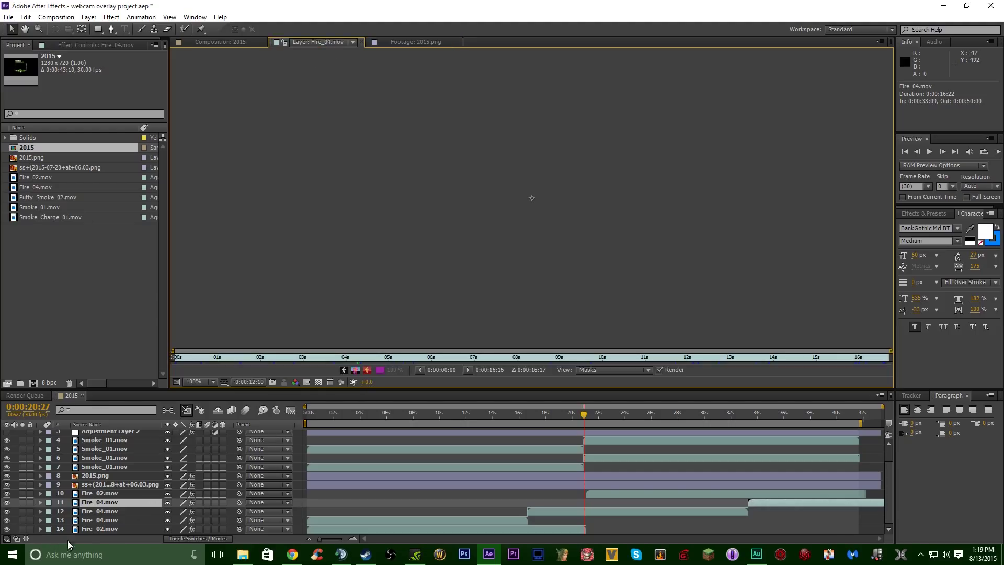
double_click(87, 530)
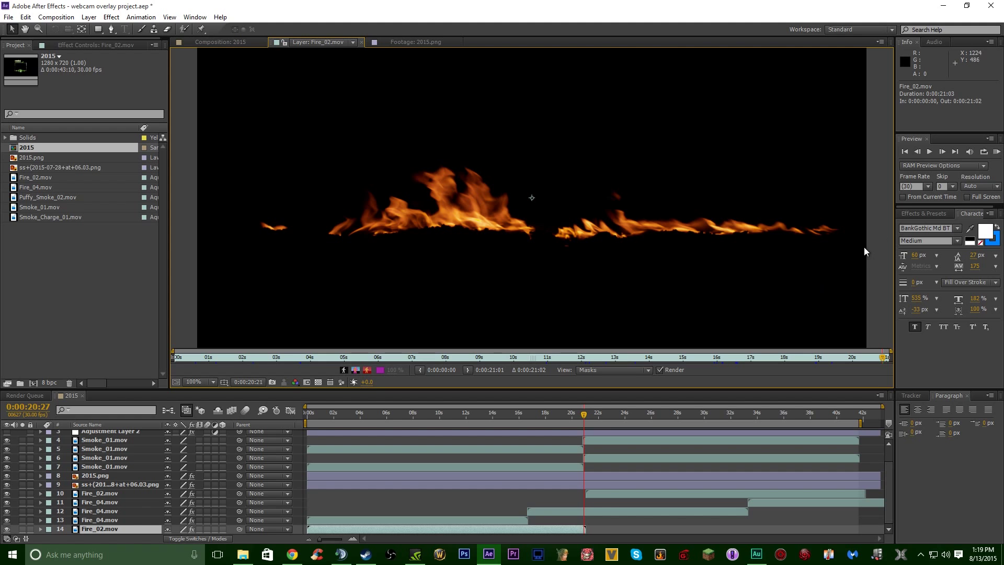
left_click(997, 153)
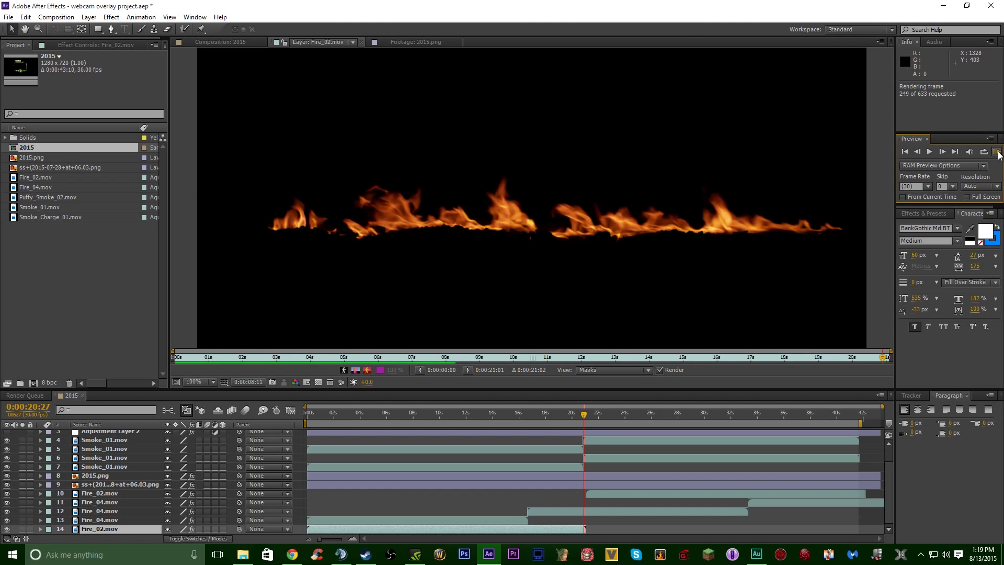
left_click(829, 184)
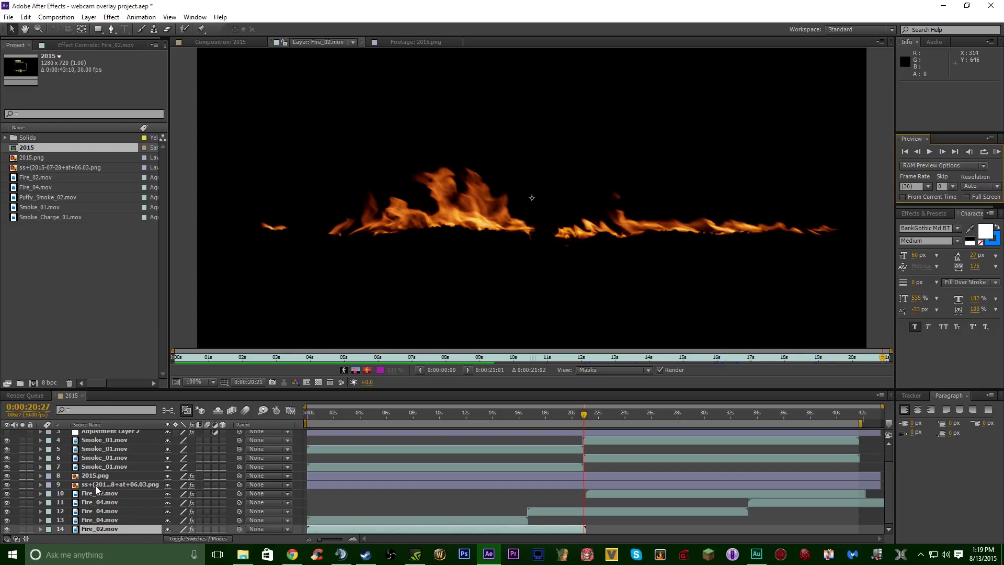
scroll(86, 473, "up", 2)
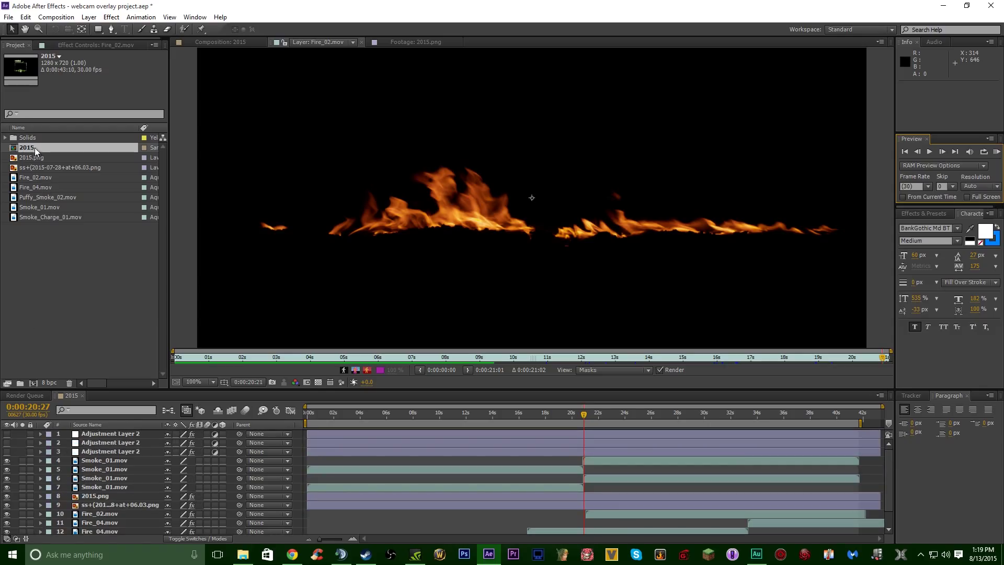
Reopen the 2015 comp, move to 16:13 and RAM-preview the full overlay.
double_click(33, 146)
left_click_drag(531, 417, 522, 417)
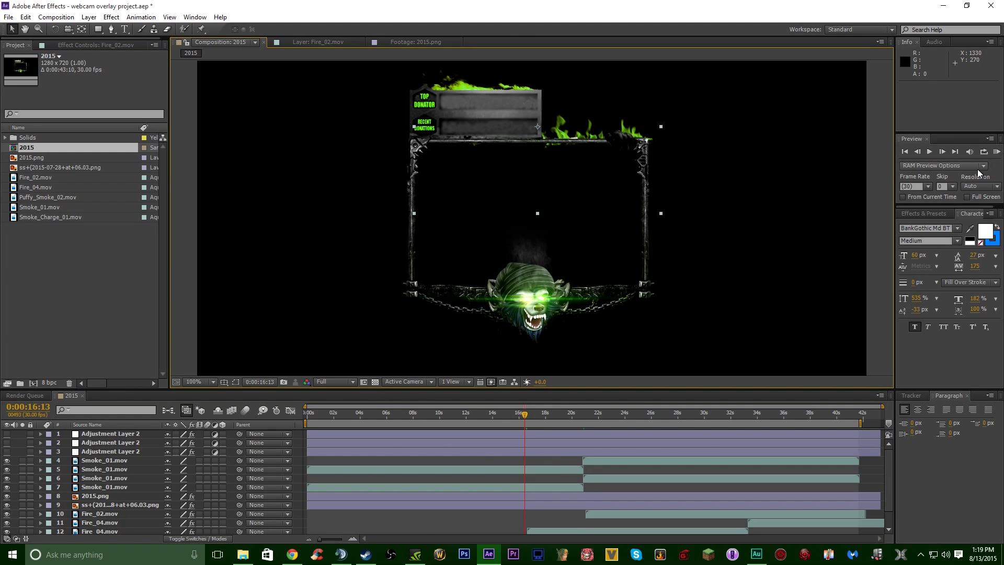
left_click(996, 153)
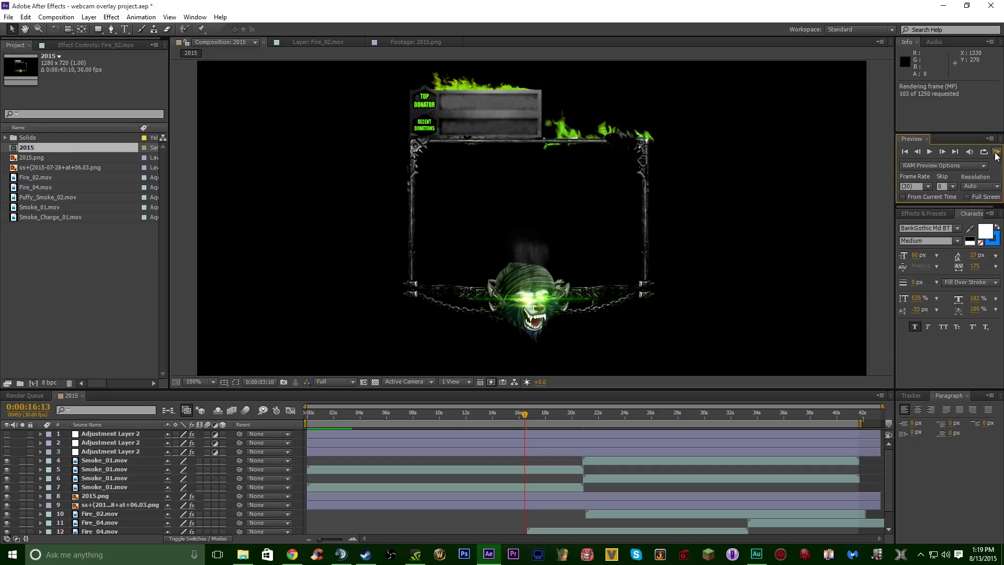
left_click(996, 152)
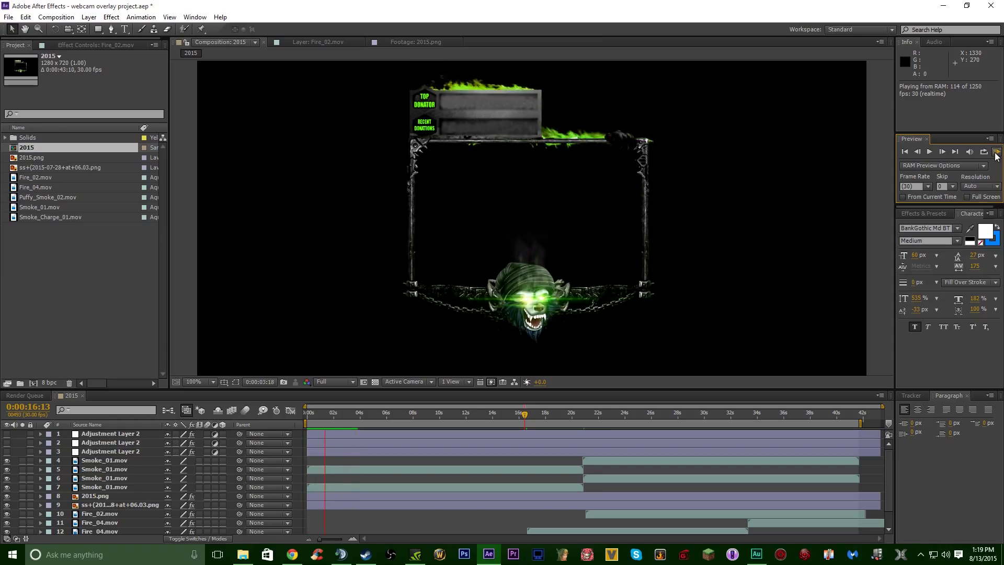
left_click(996, 153)
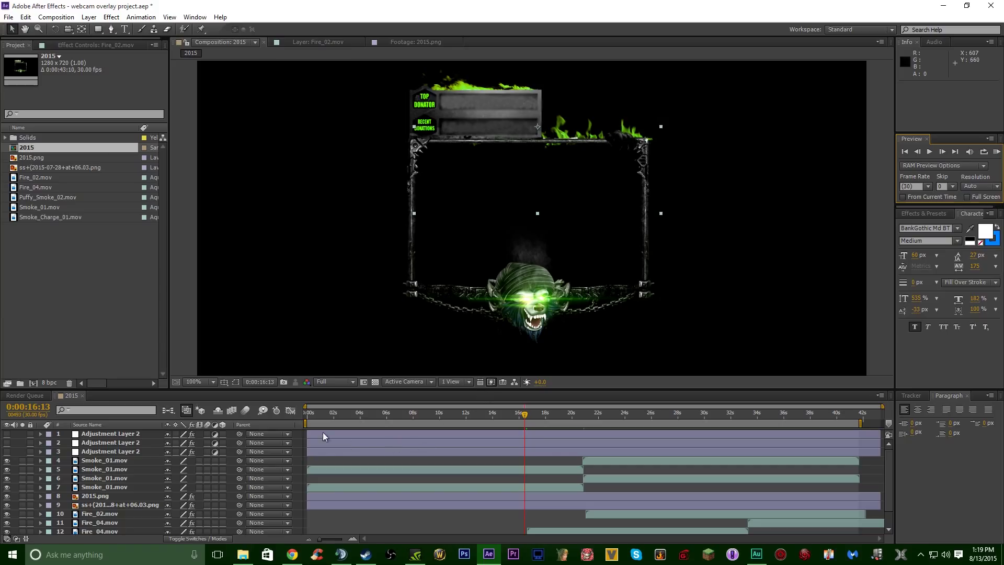
Turn on layers 1–4 so the frame and donations panel glow green.
scroll(111, 500, "down", 3)
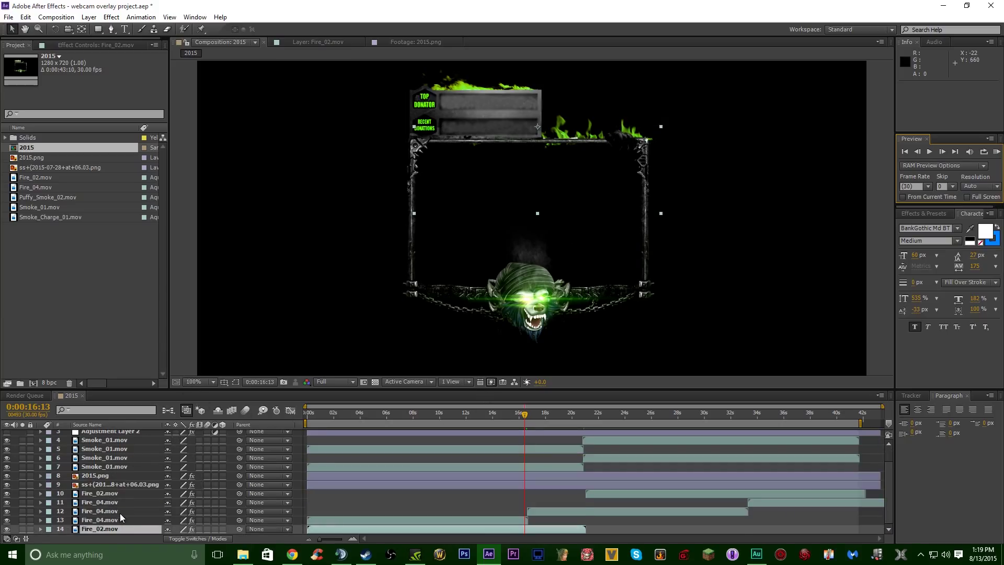
scroll(120, 513, "up", 3)
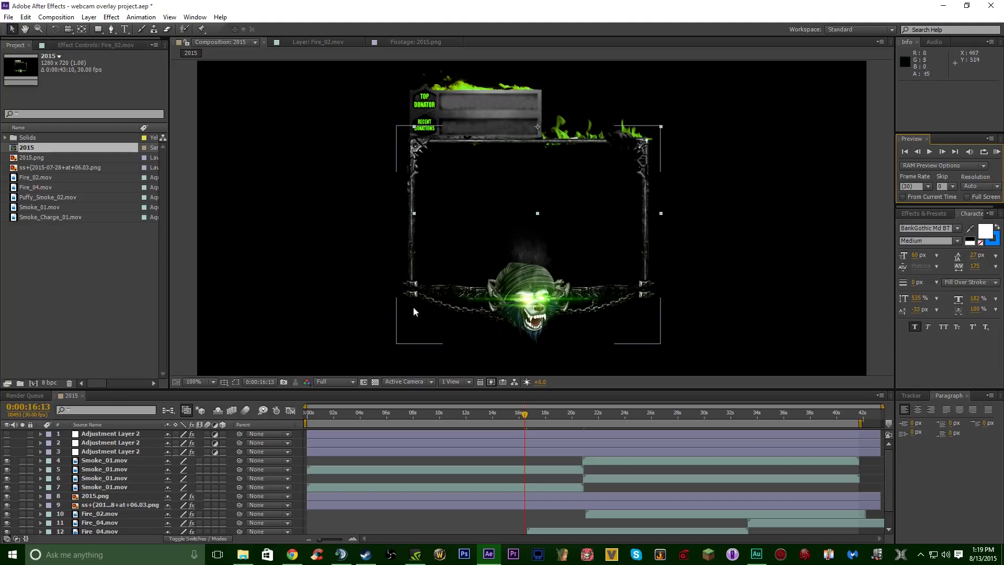
left_click_drag(7, 459, 7, 435)
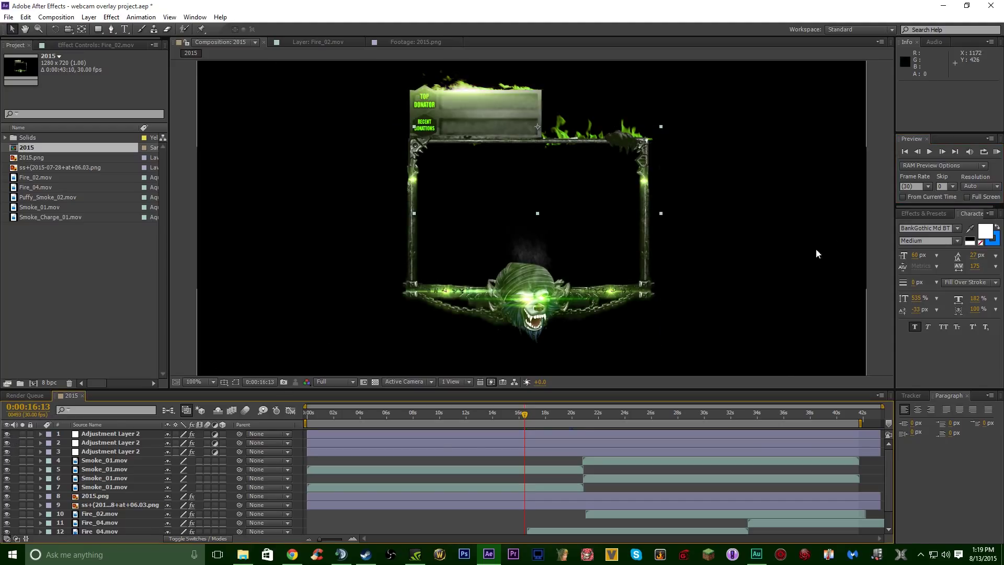
Play a RAM preview of the glowing overlay, stop it, and show it over transparency.
left_click(997, 152)
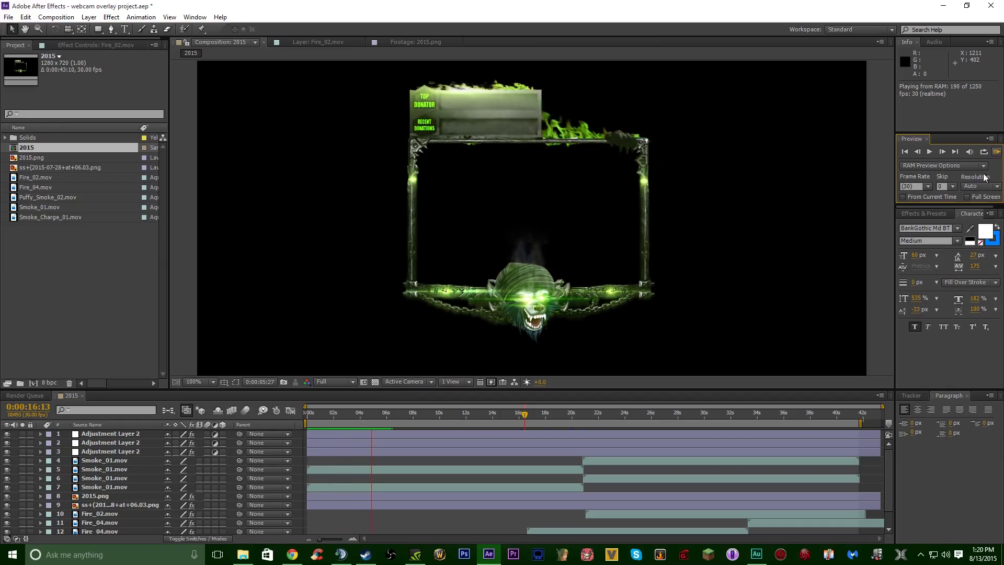
key("space")
left_click(374, 381)
left_click(374, 384)
left_click(374, 383)
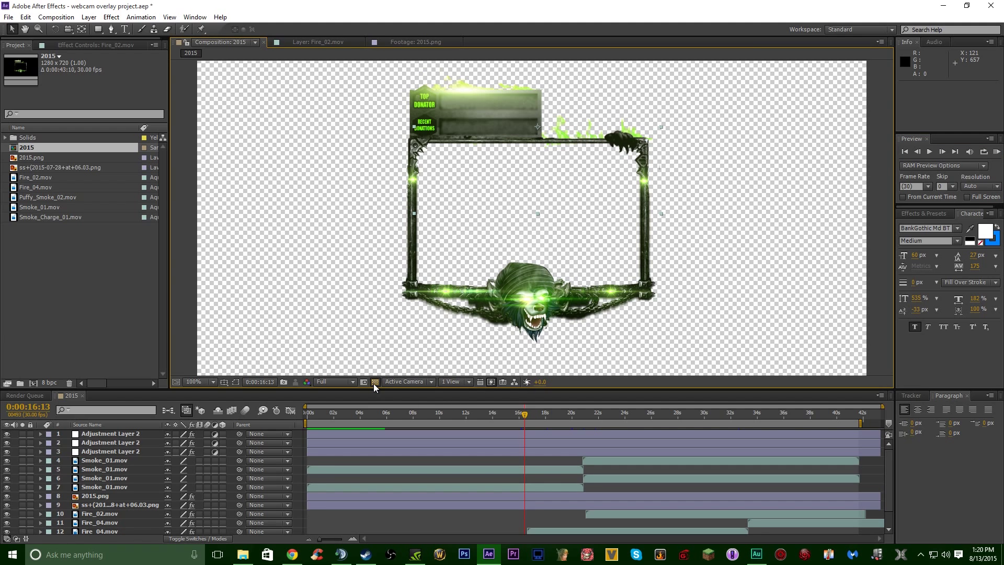
Replay the overlay preview from the start, stop it, and bring up the File menu.
left_click(997, 152)
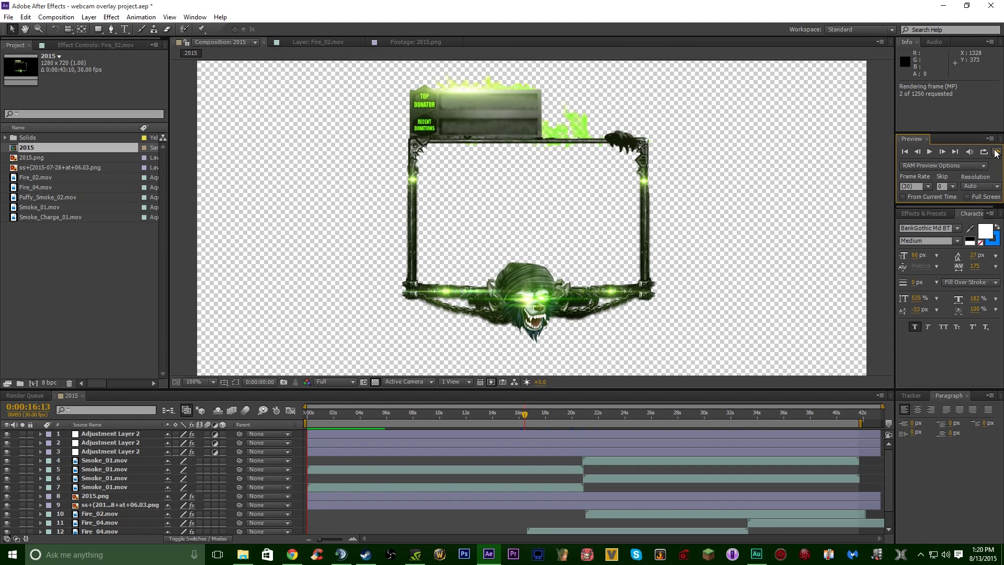
key("space")
left_click(9, 17)
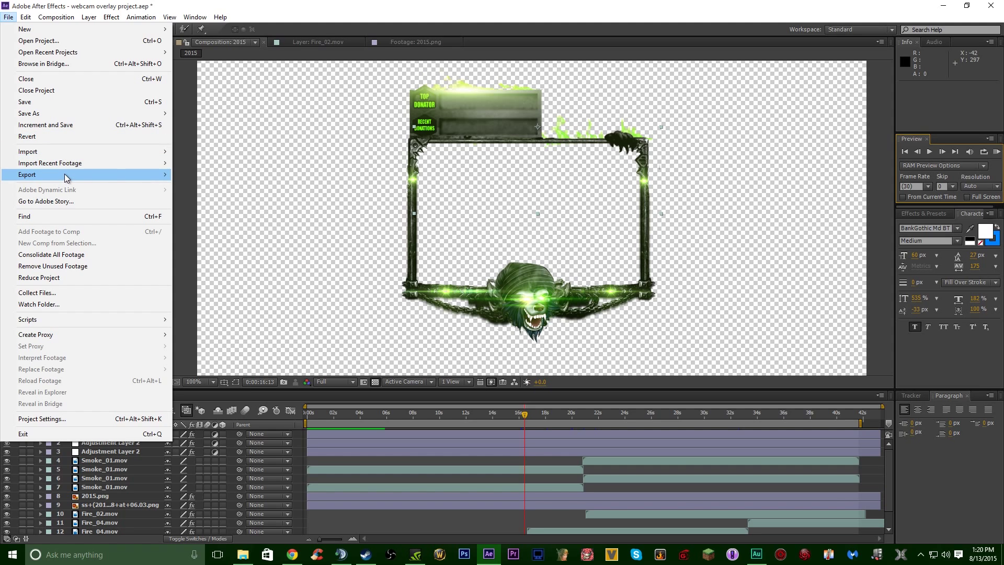
Add the 2015 composition to the render queue, delete the finished item, and open Best Settings.
mouse_move(65, 174)
left_click(193, 174)
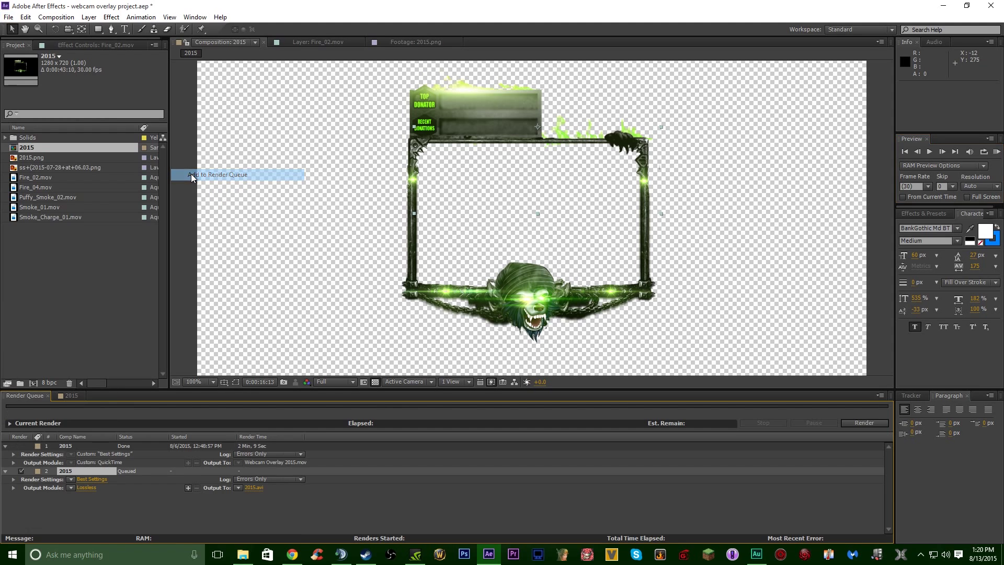
left_click(77, 447)
key("Delete")
left_click(77, 444)
left_click(86, 454)
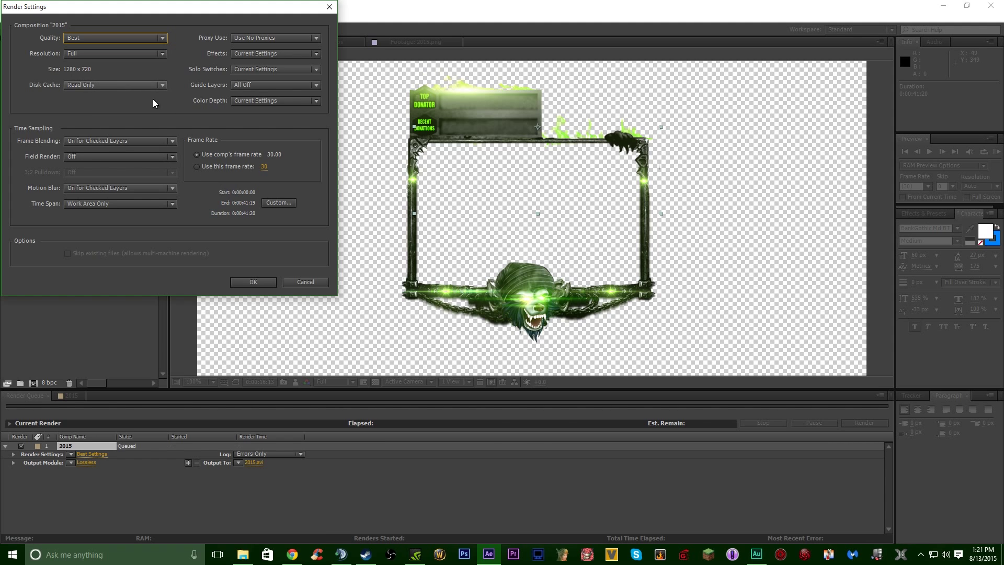
Accept the render settings and set the output module to QuickTime with RGB + Alpha channels.
left_click(252, 283)
left_click(86, 463)
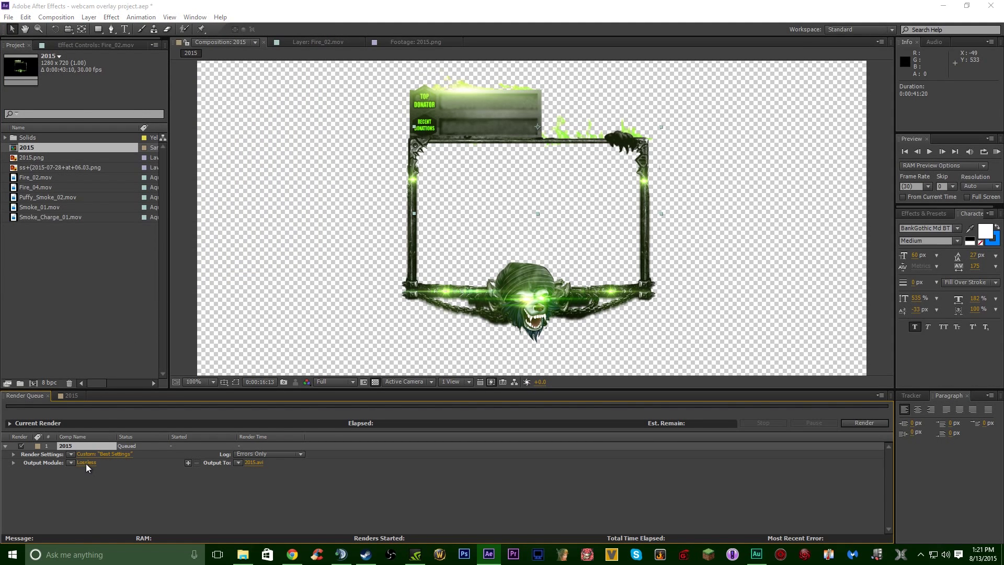
left_click(121, 54)
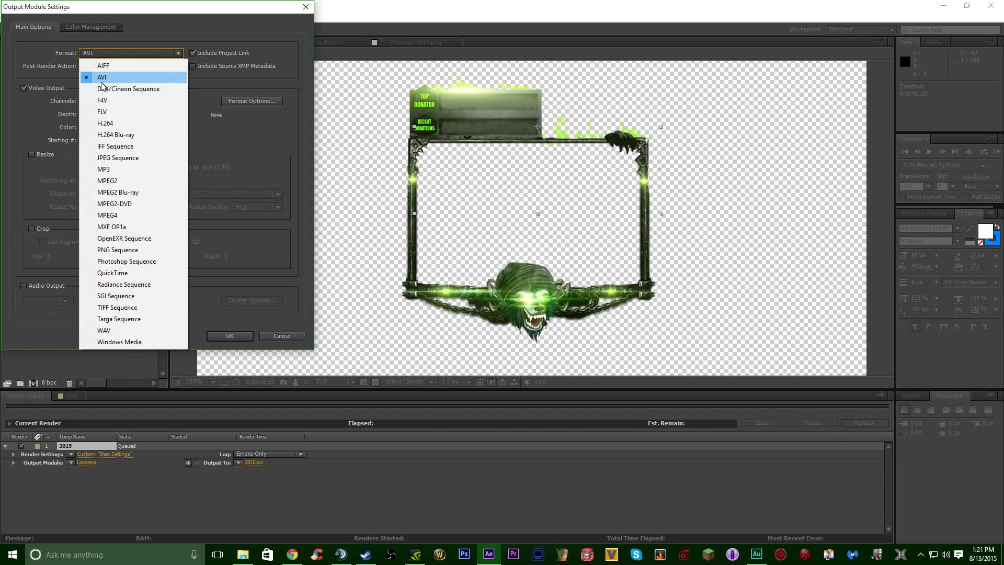
left_click(112, 273)
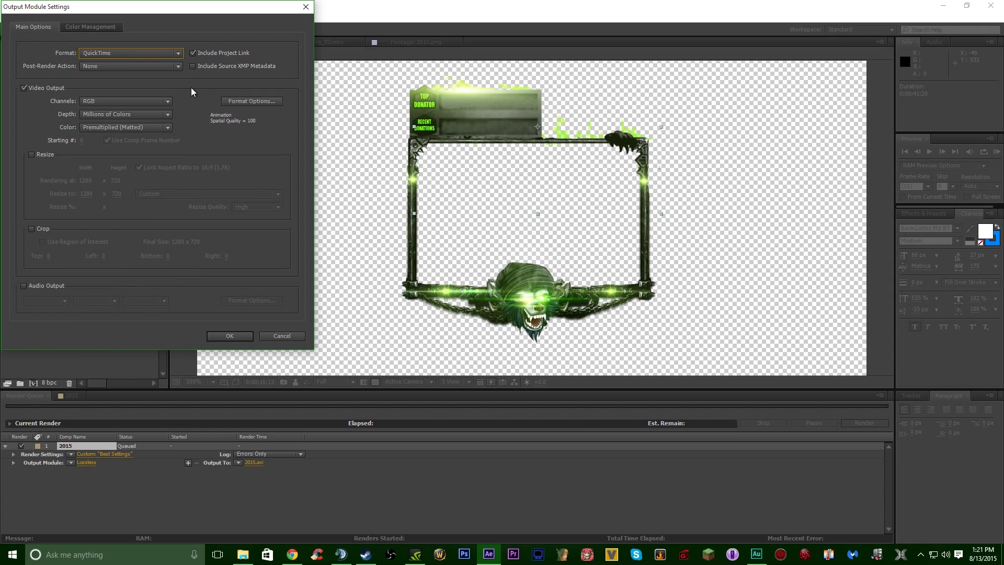
left_click(153, 100)
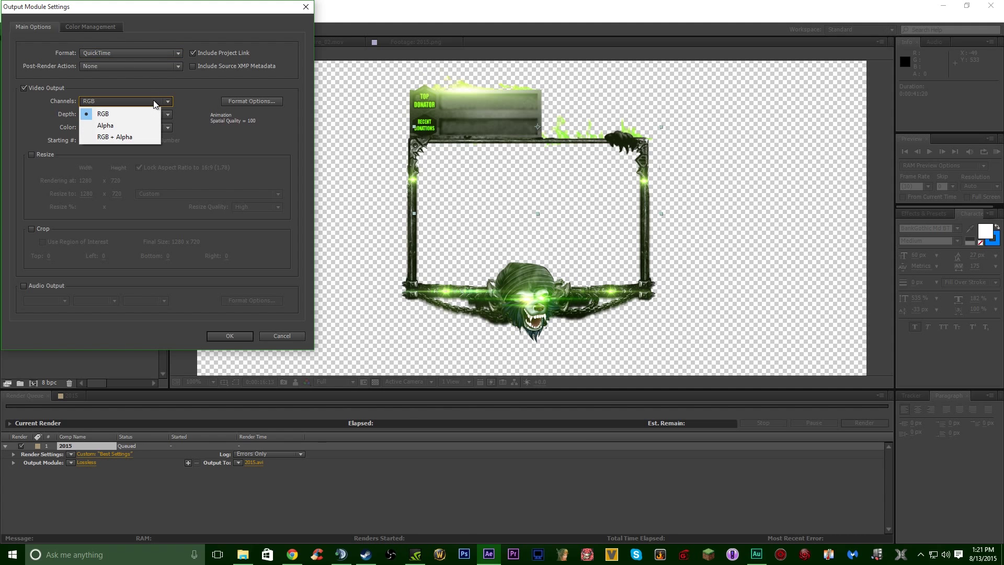
left_click(111, 138)
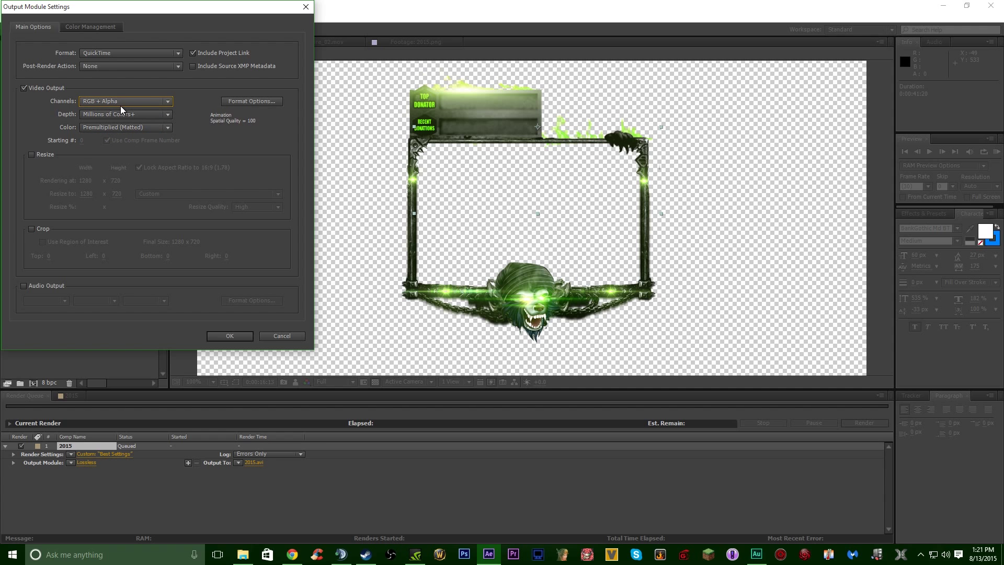
Keep Animation as the QuickTime codec, leave audio output off, and confirm the output module.
left_click(237, 102)
left_click(157, 69)
left_click(158, 74)
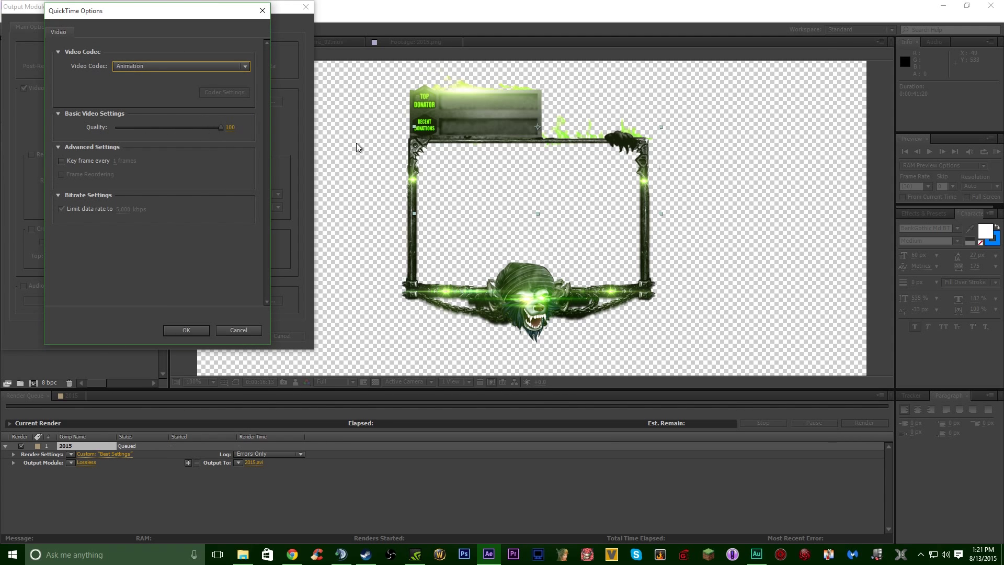
left_click(175, 328)
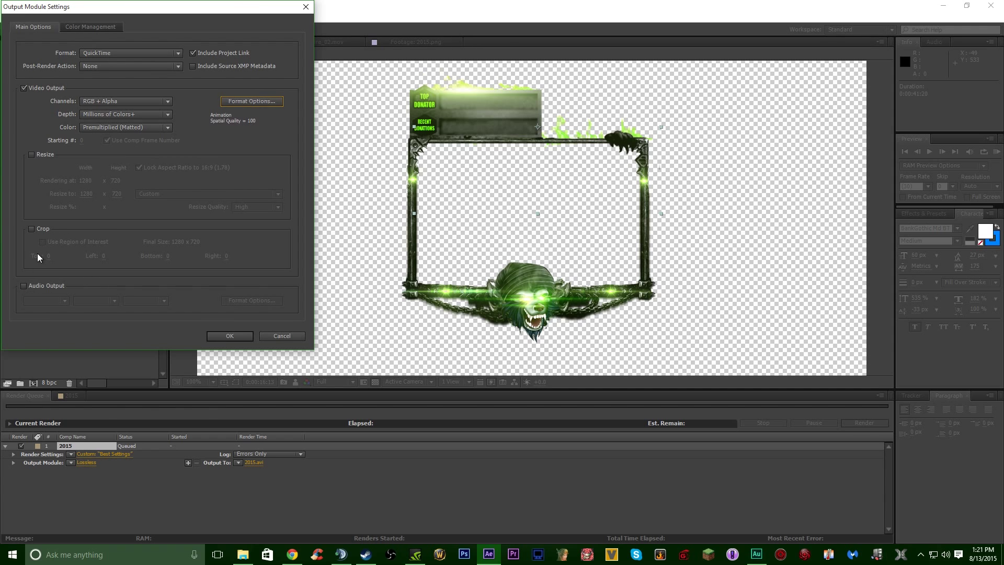
left_click(24, 286)
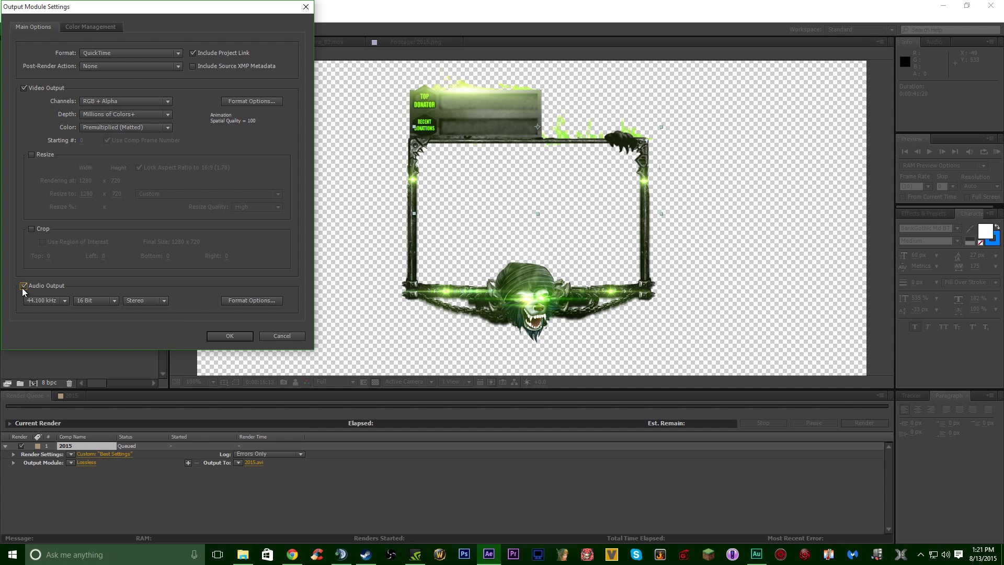
left_click(23, 288)
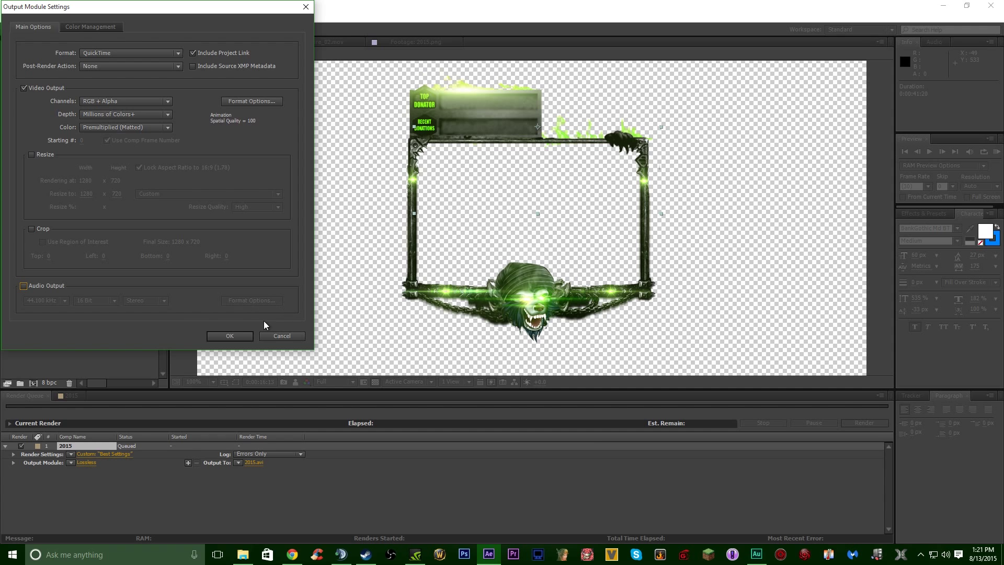
left_click(221, 335)
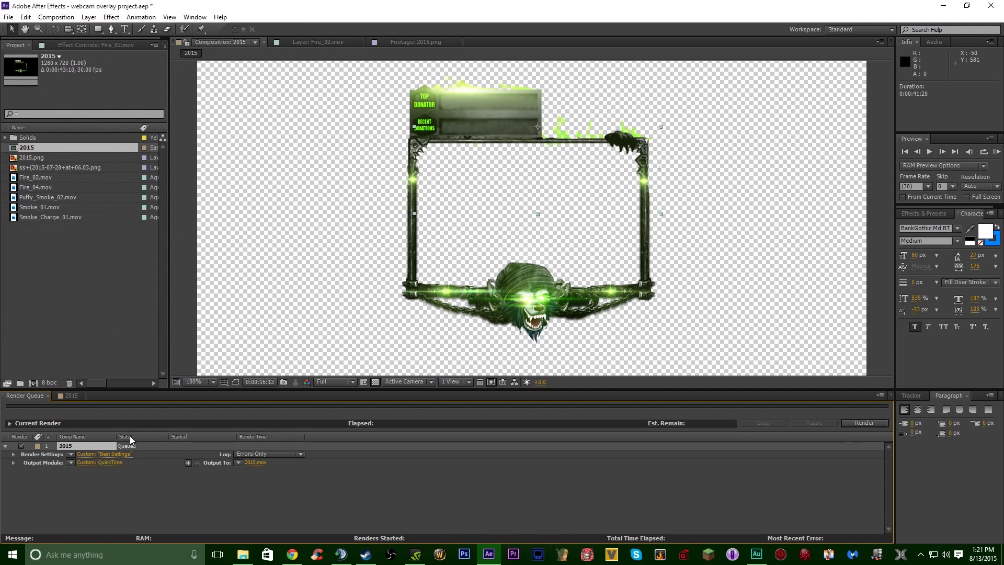
Keep 2015.mov as the output file and close After Effects.
left_click(254, 463)
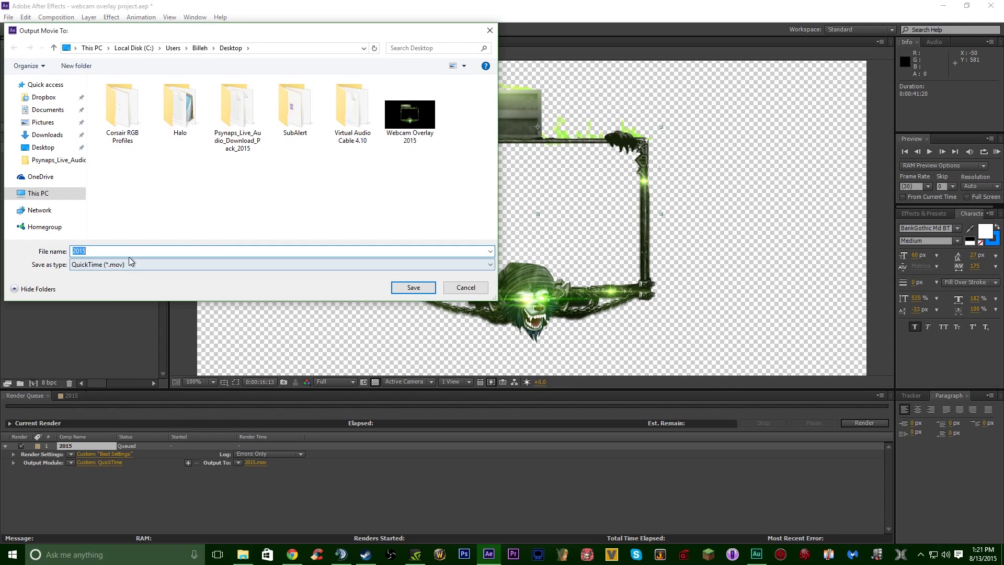
left_click(465, 287)
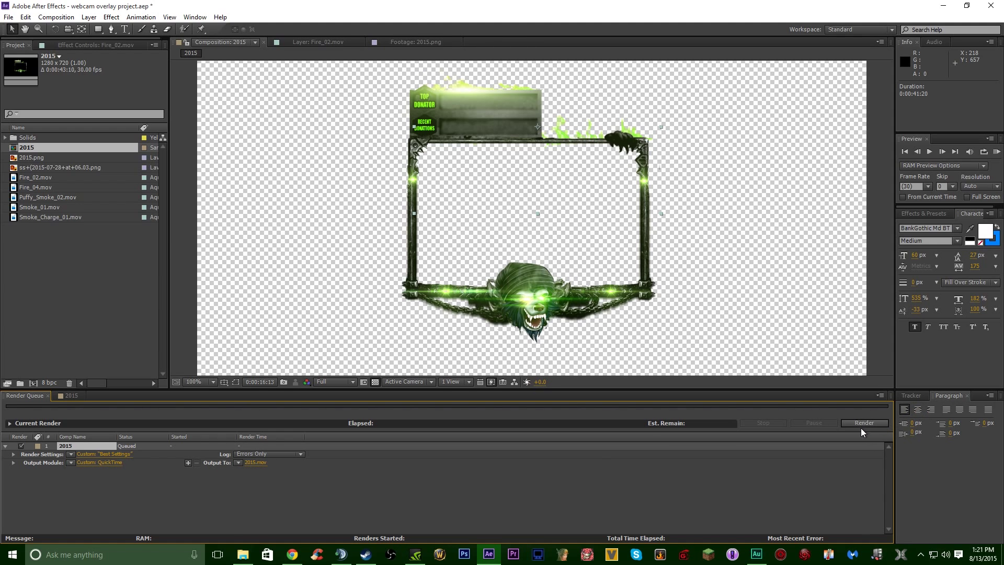
left_click(988, 6)
Quit After Effects without saving and add a new Scene 2 in OBS.
left_click(532, 290)
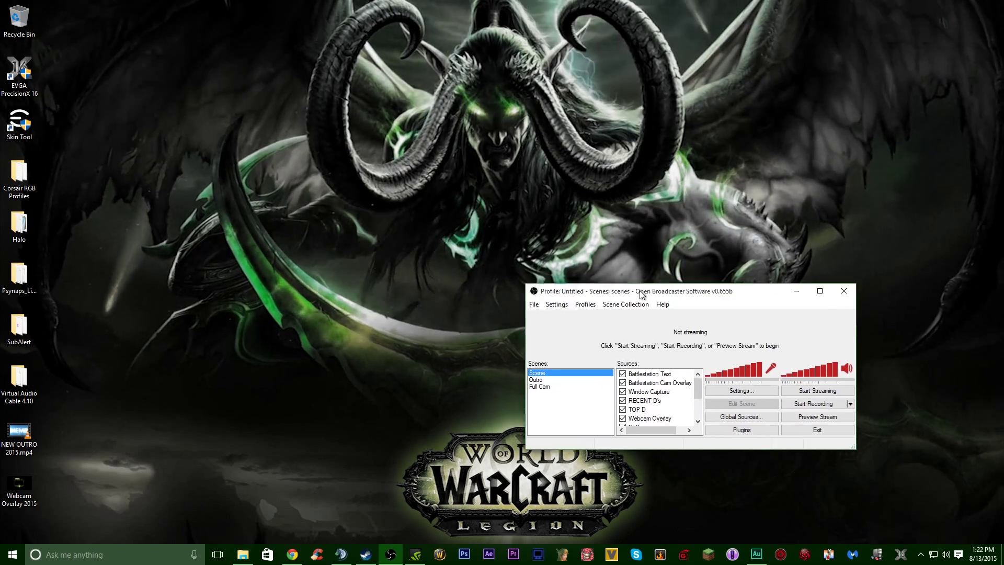
left_click_drag(642, 294, 599, 267)
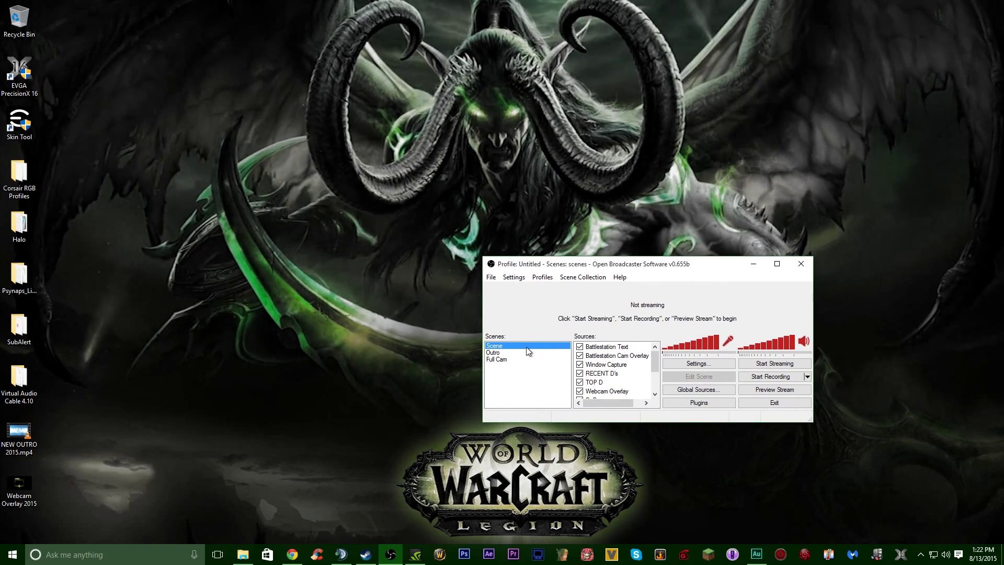
right_click(507, 361)
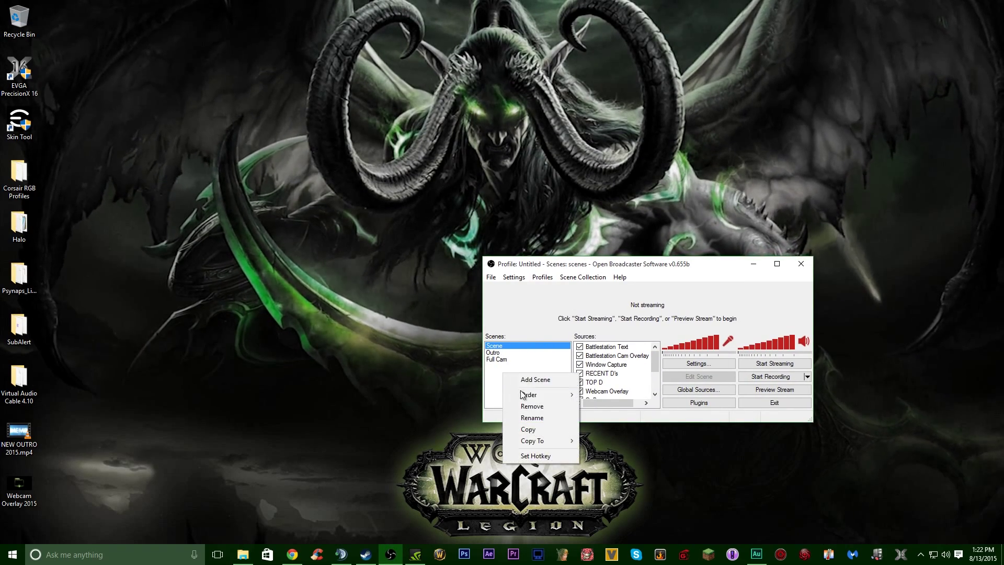
left_click(523, 380)
left_click(538, 287)
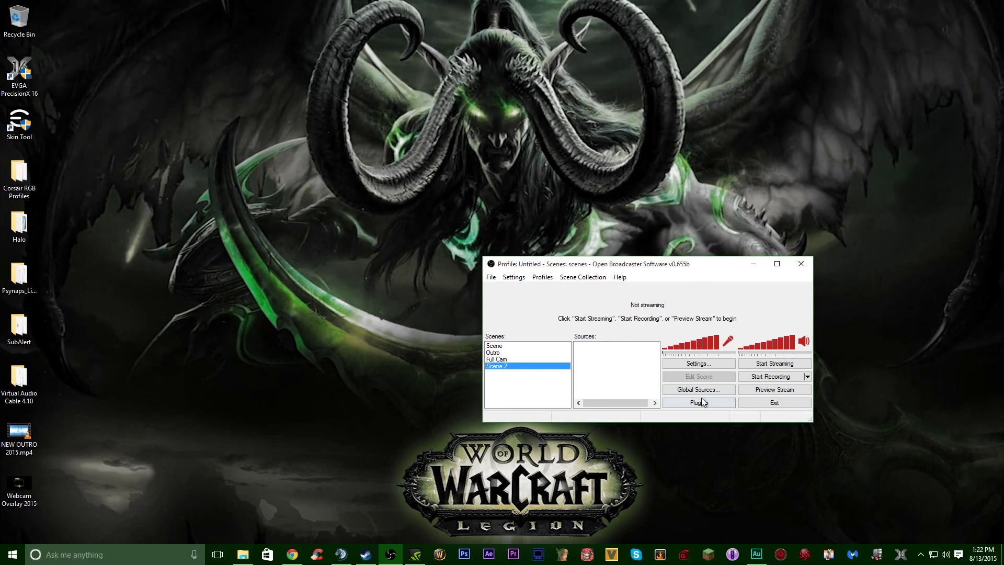
Start the OBS stream preview, enlarge the window, and add a Video source to Scene 2.
left_click(769, 389)
left_click_drag(481, 256, 170, 59)
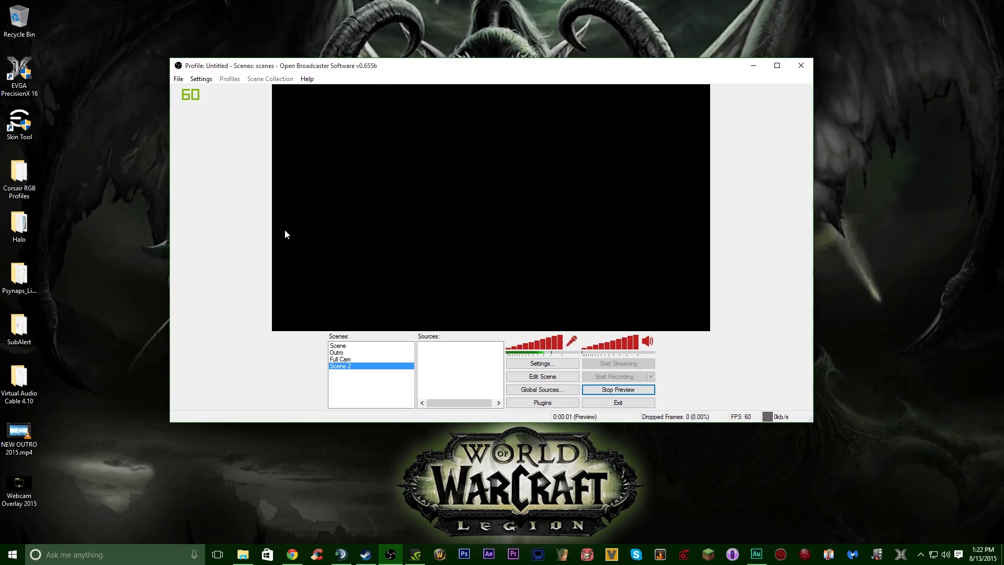
right_click(441, 363)
mouse_move(457, 371)
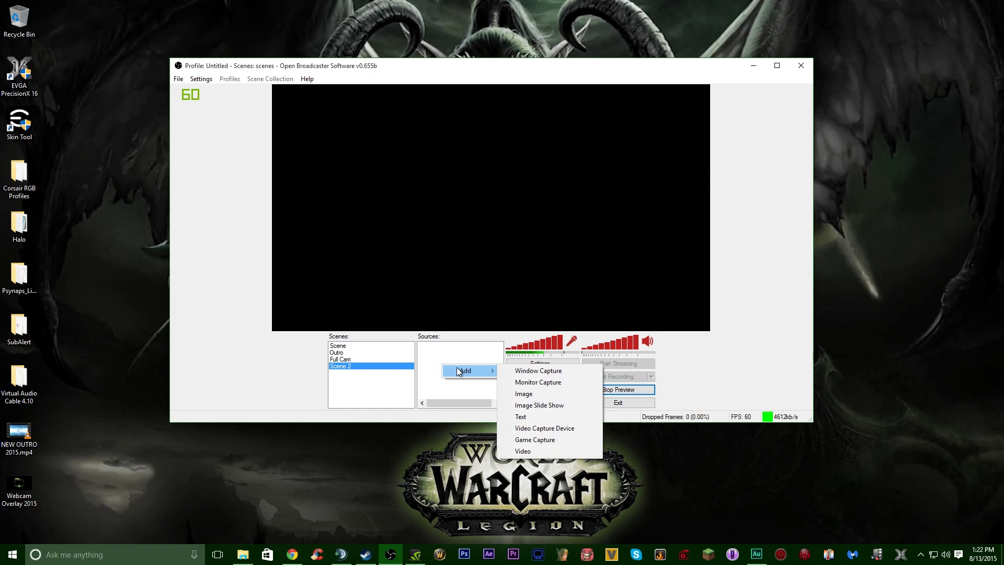
left_click(520, 450)
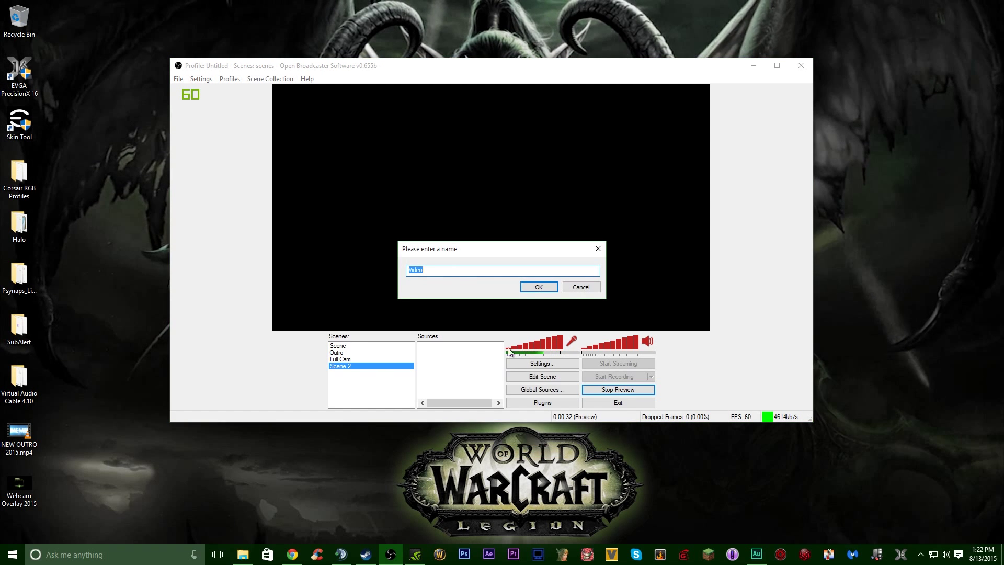